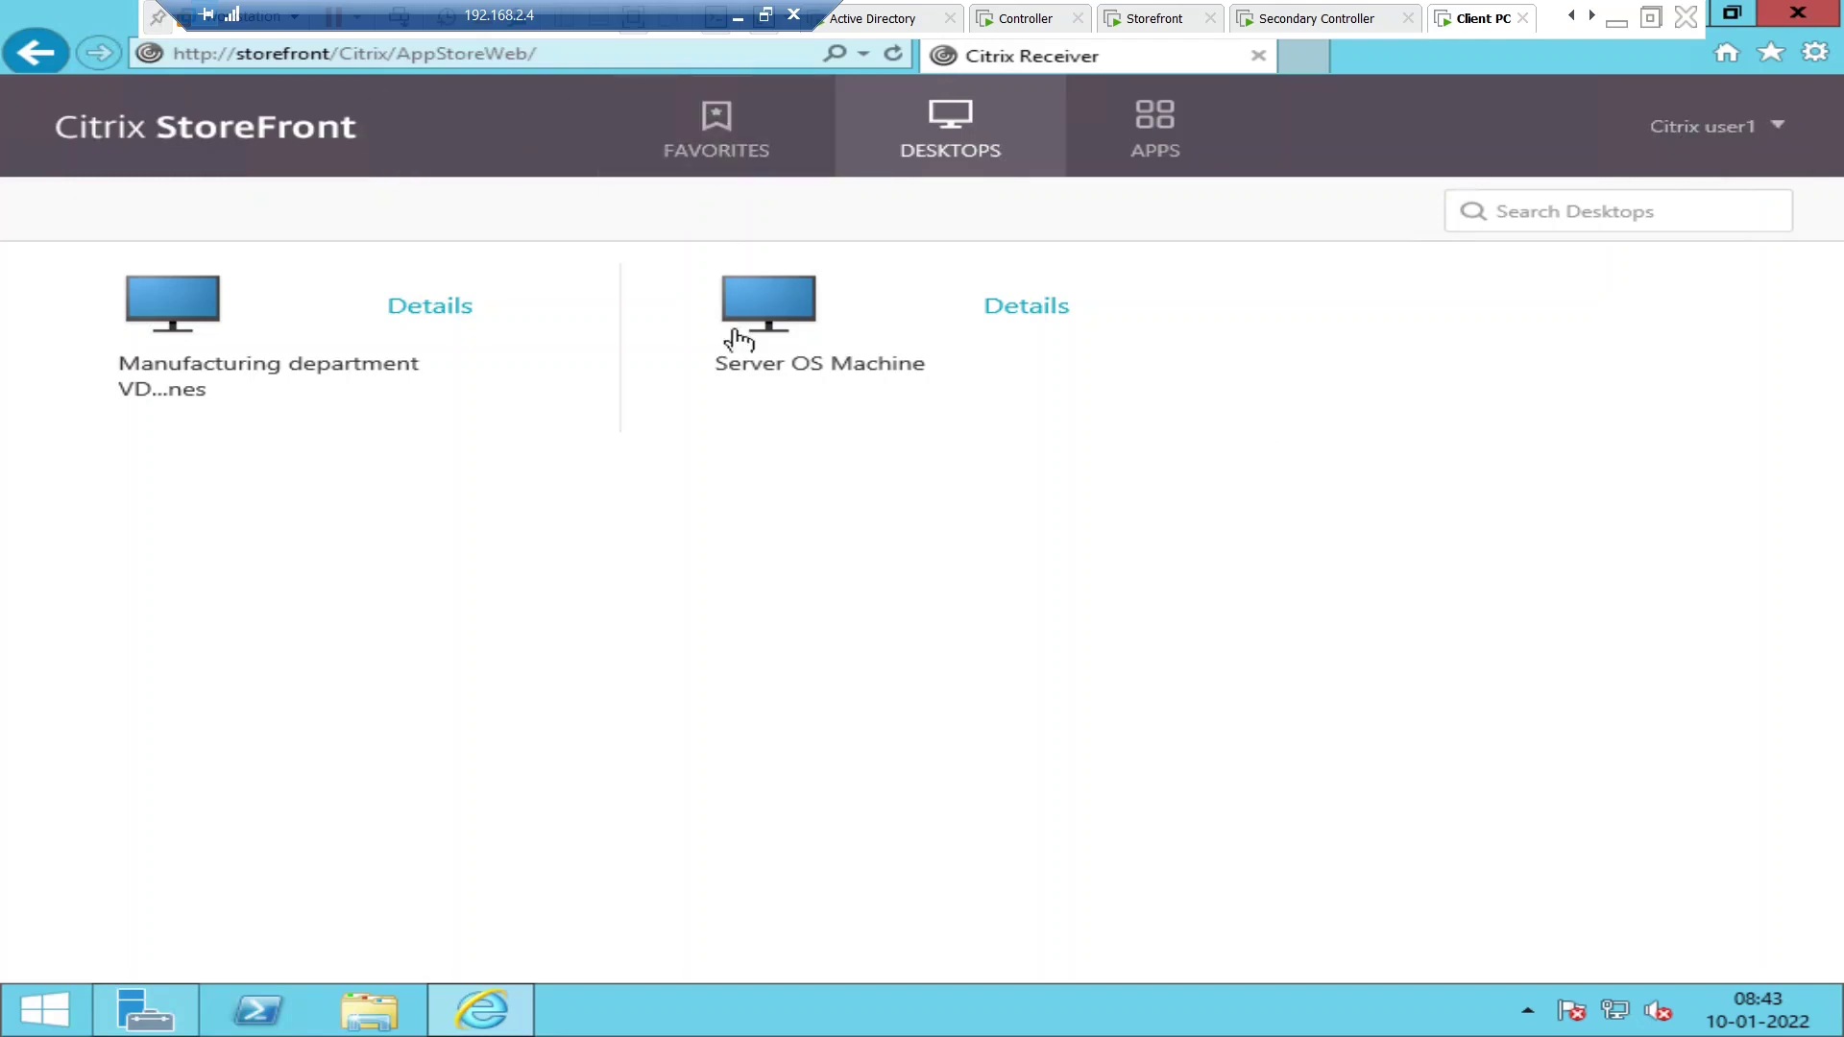
# - Launch the Server OS Machine desktop from StoreFront and bring its connecting Desktop Viewer forward
pyautogui.click(783, 324)
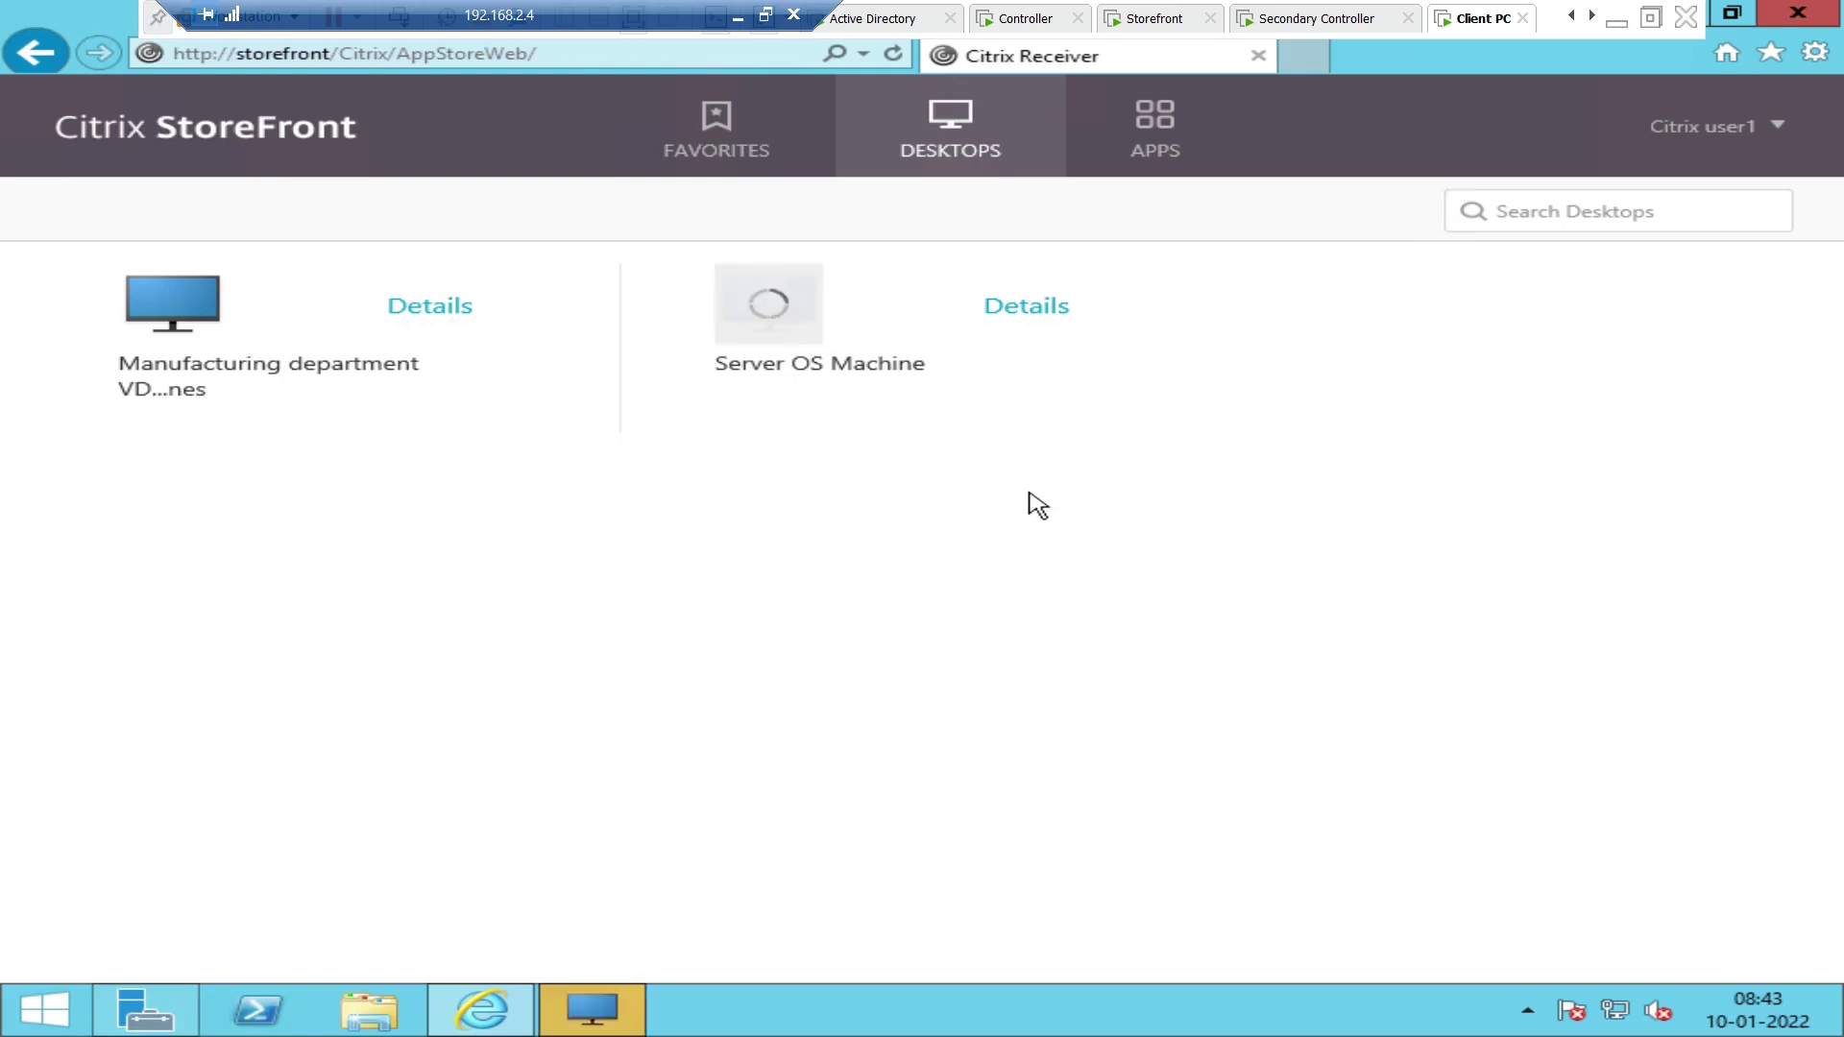
pyautogui.click(591, 1010)
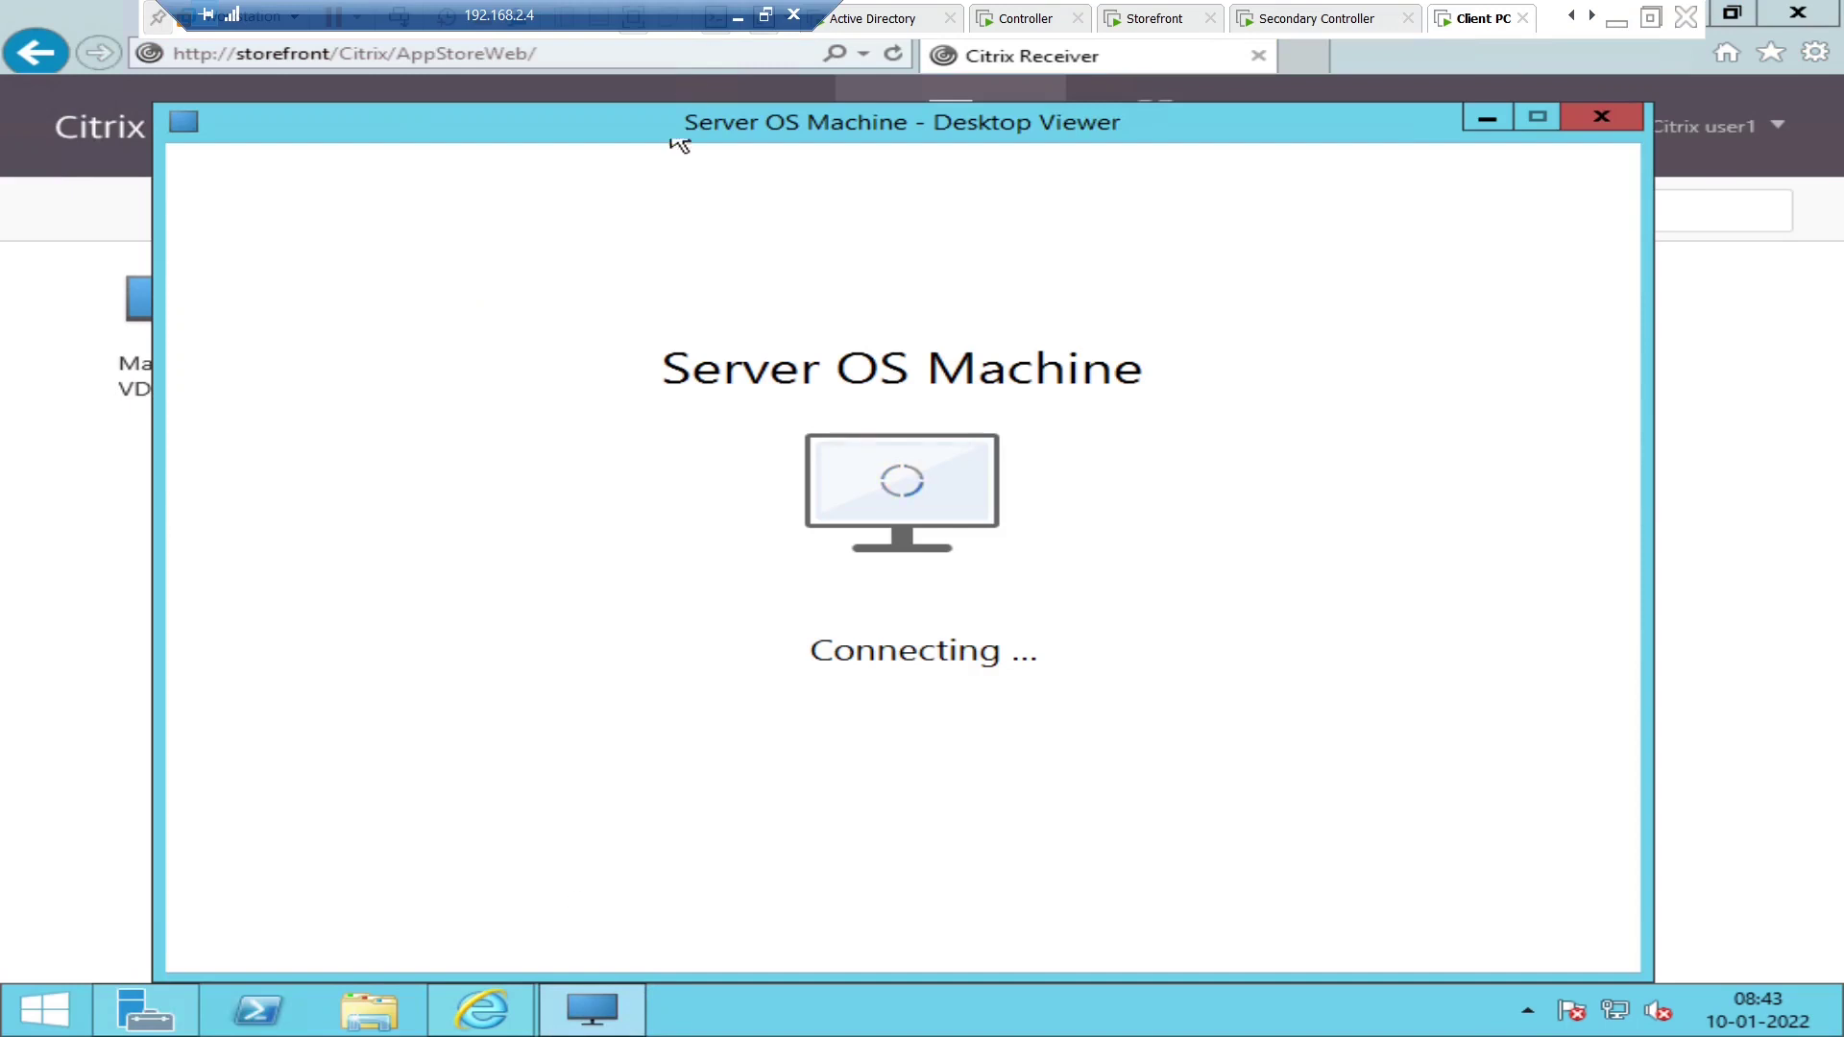
# - Move the viewer window slightly higher and go from the Start screen to the Windows Server desktop
pyautogui.moveTo(722, 135); pyautogui.dragTo(711, 111)
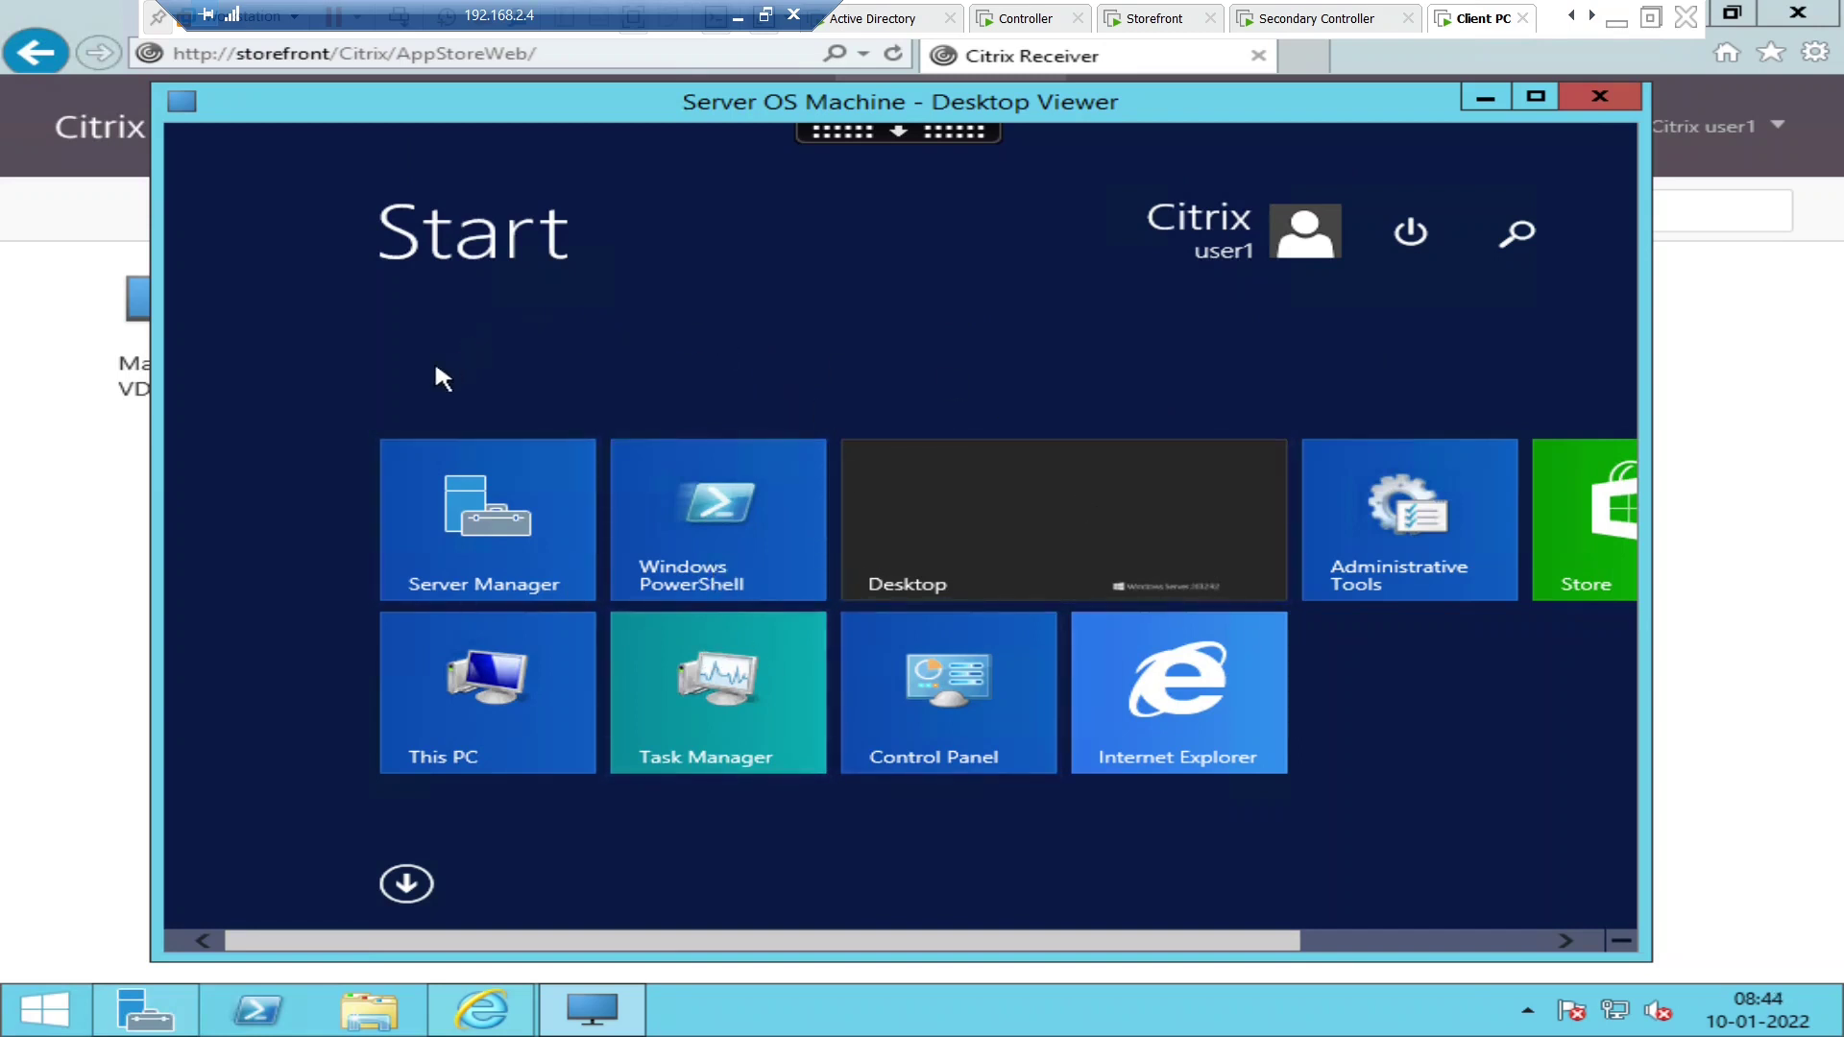
pyautogui.click(1015, 558)
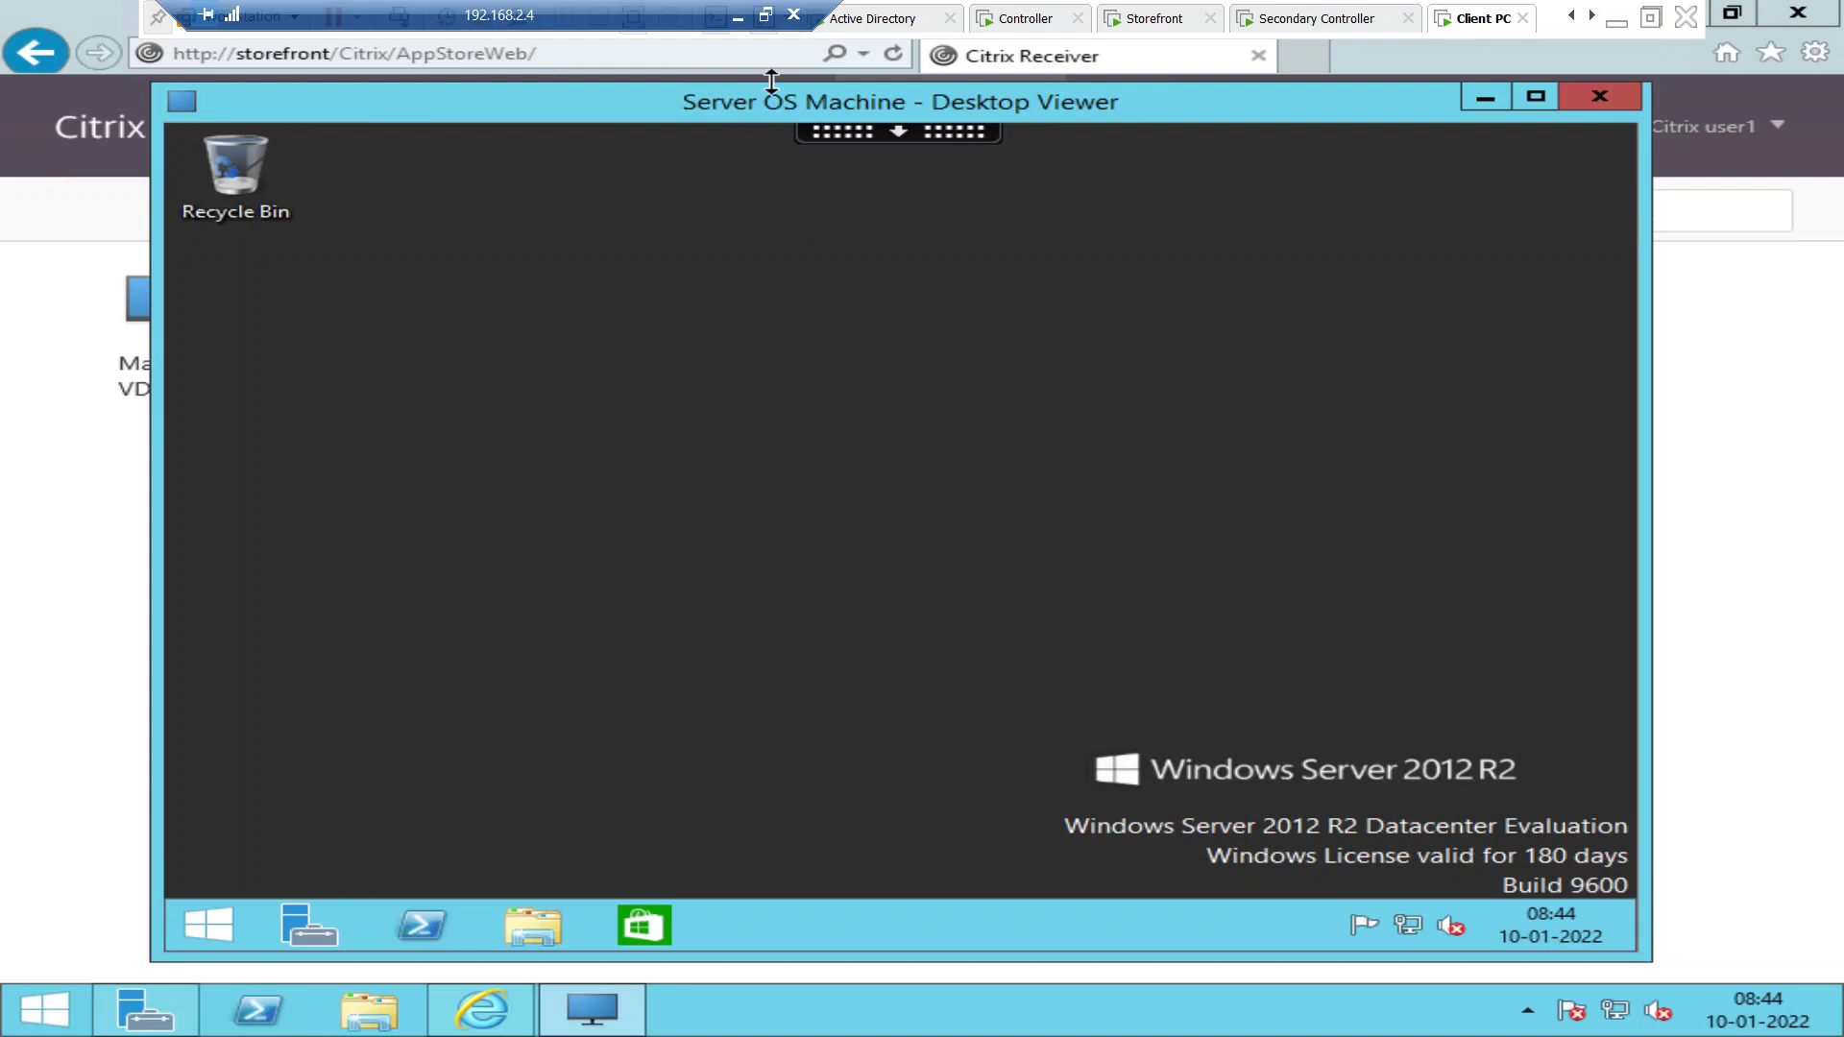
pyautogui.rightClick(573, 527)
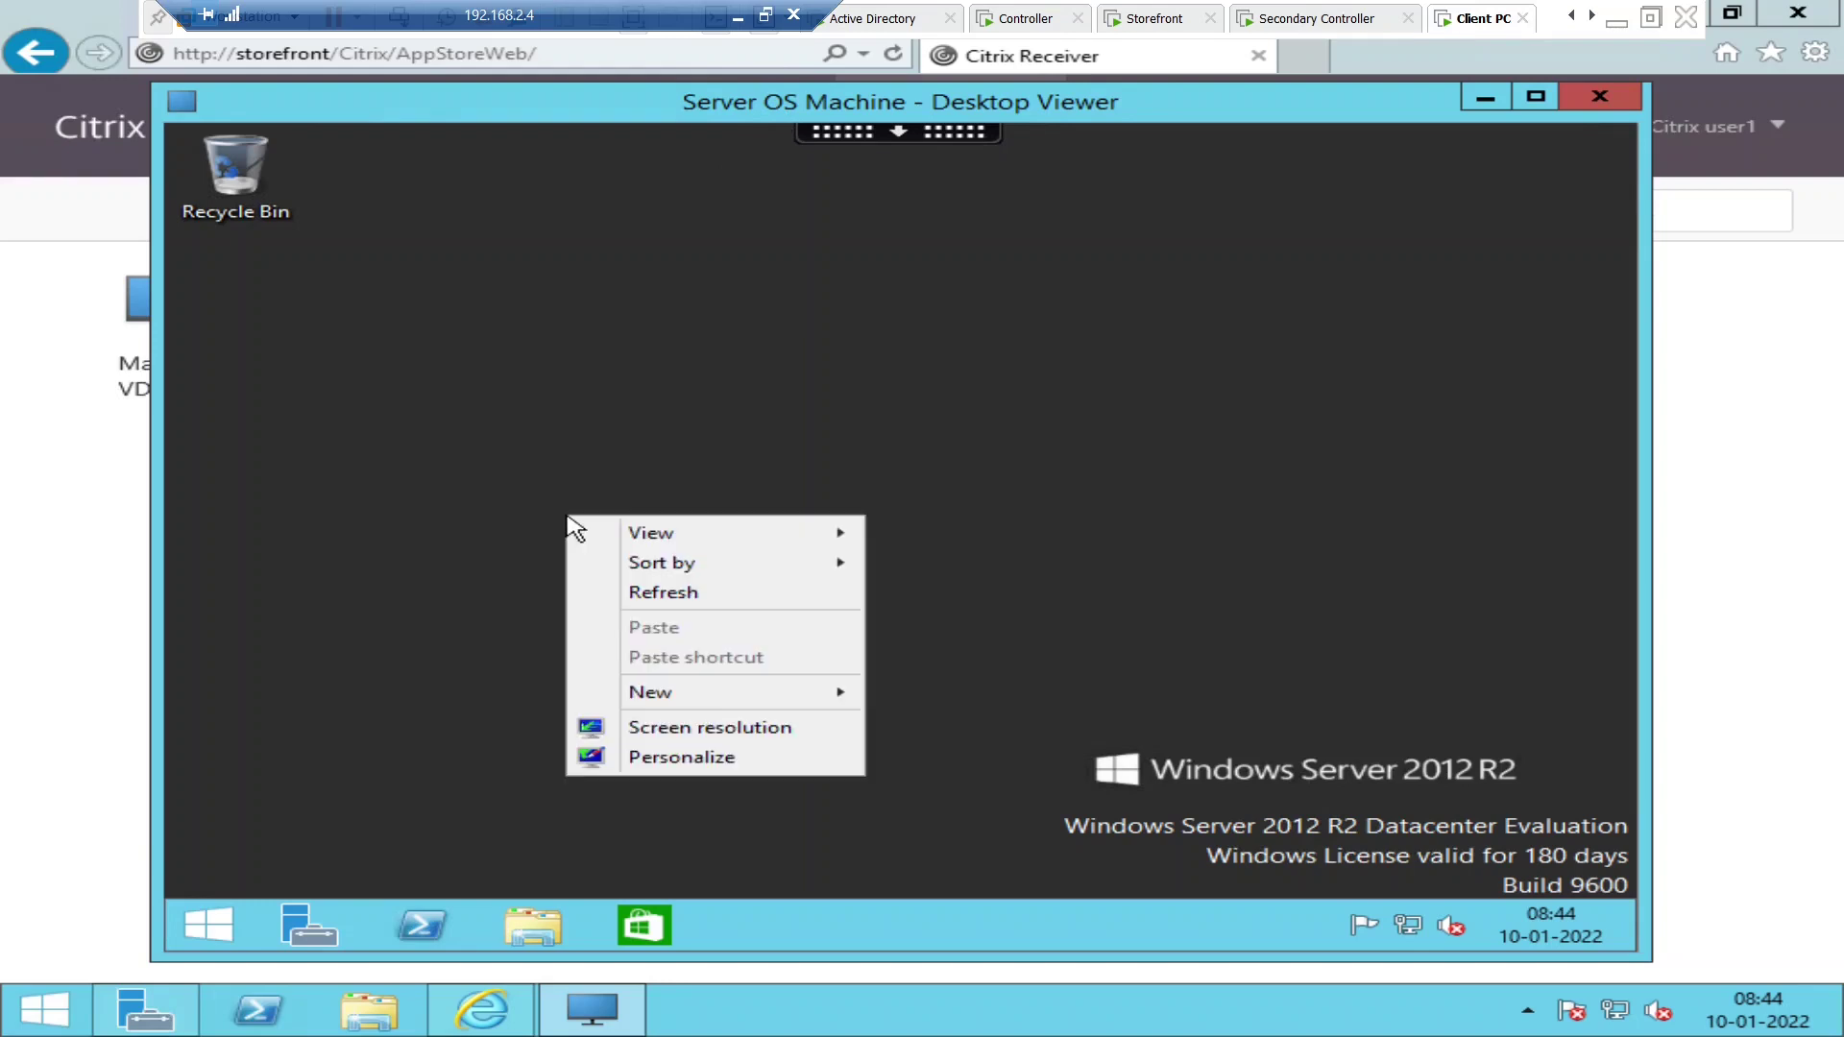
# - Refresh the remote desktop, open and close PowerShell, then minimize the viewer back to StoreFront
pyautogui.click(688, 592)
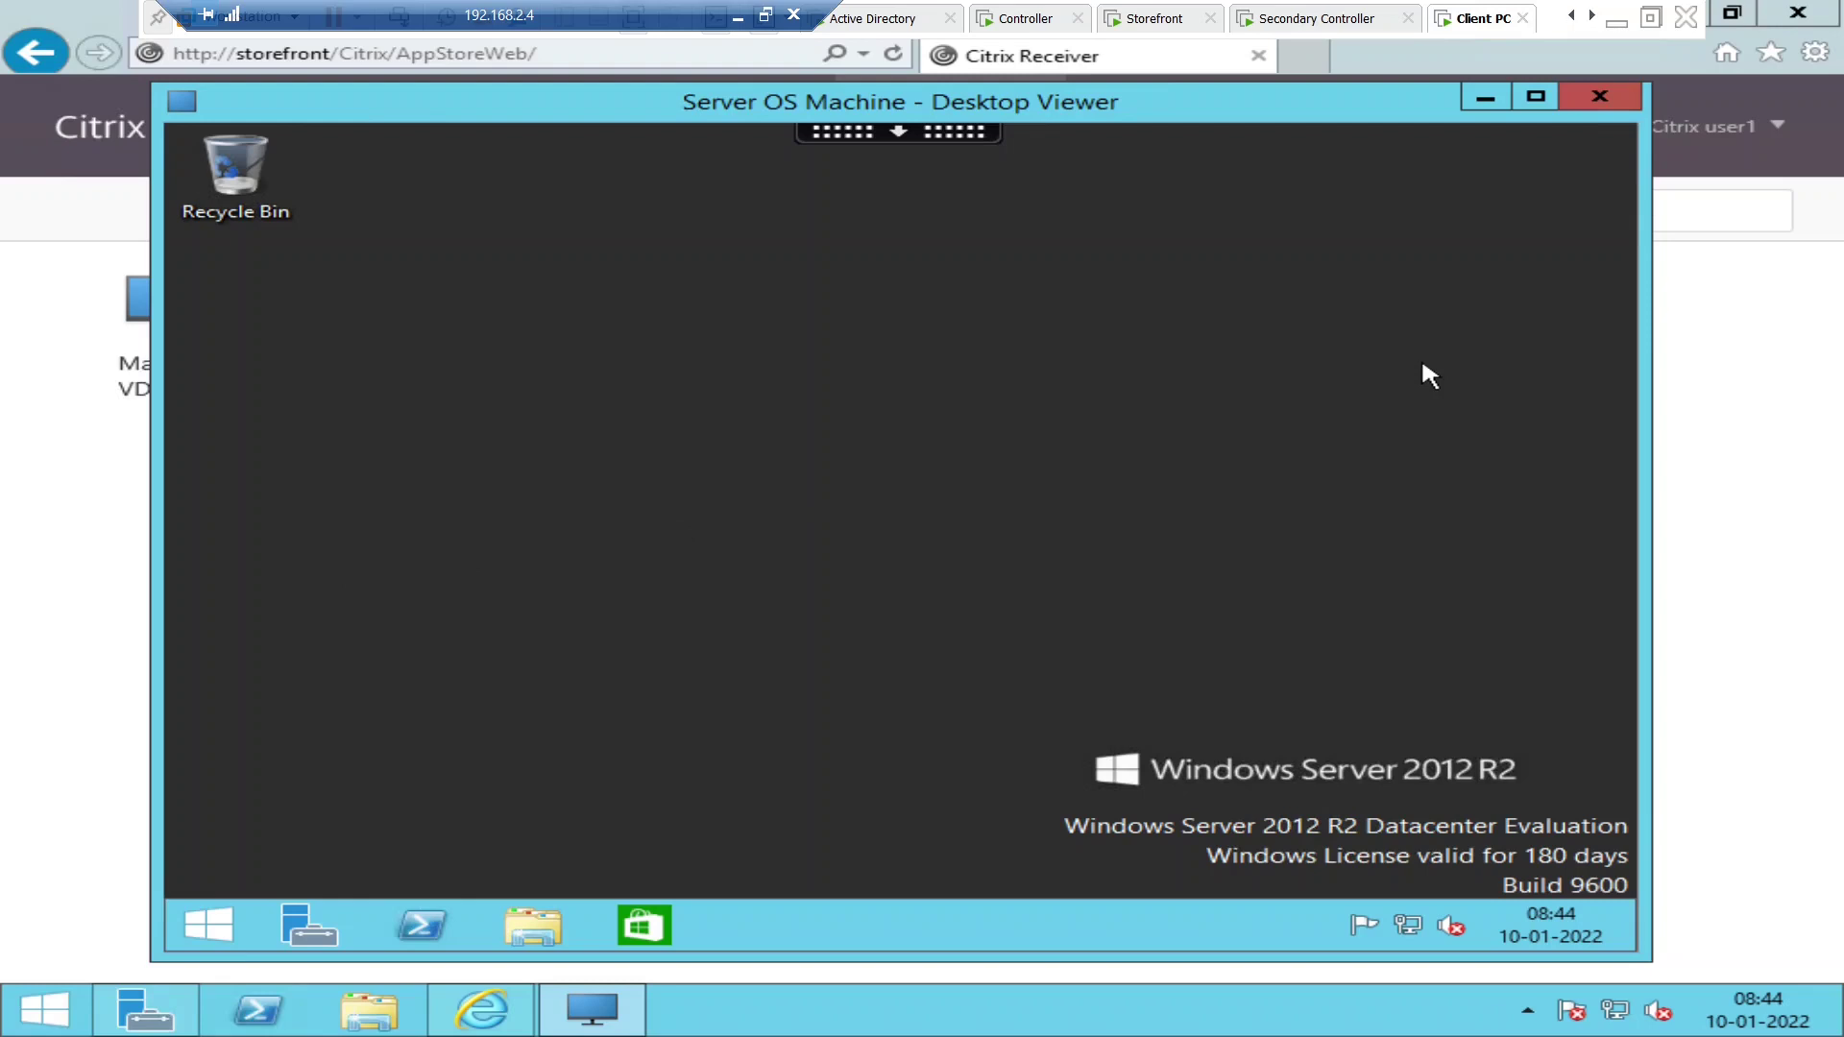
pyautogui.click(413, 924)
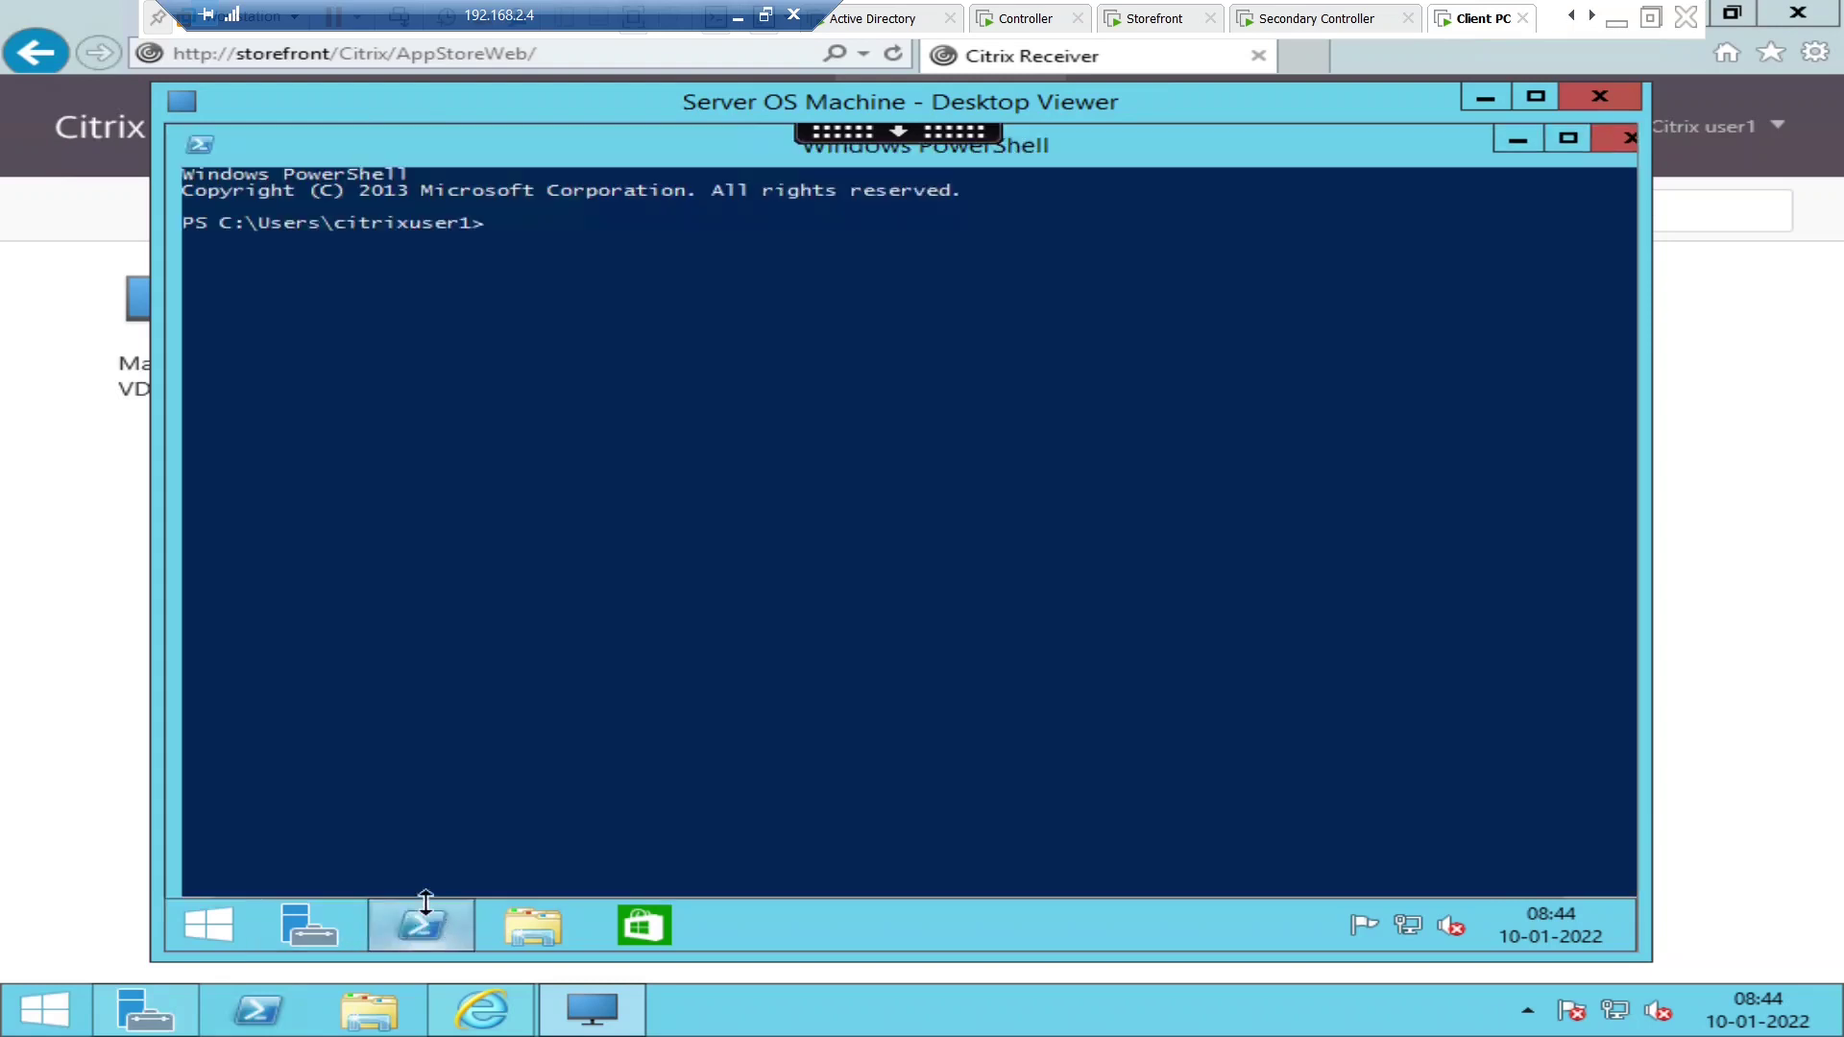
pyautogui.click(1629, 139)
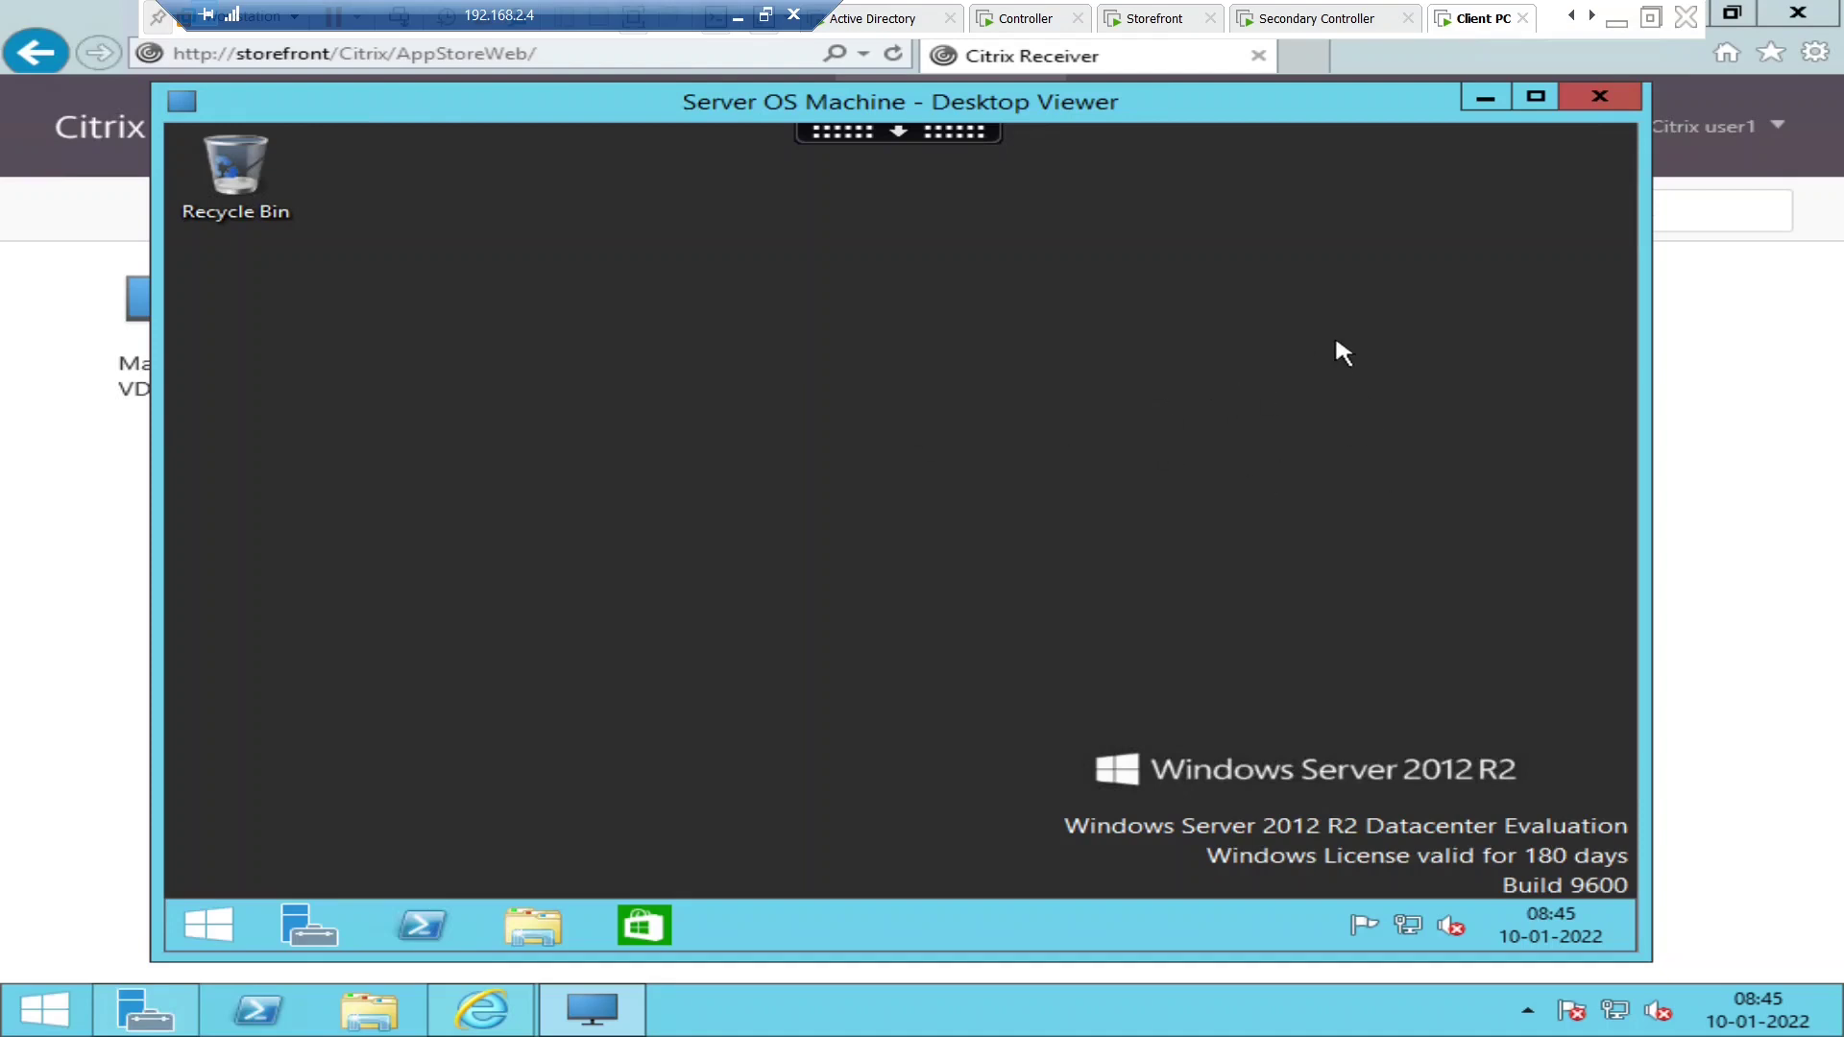
pyautogui.click(1485, 98)
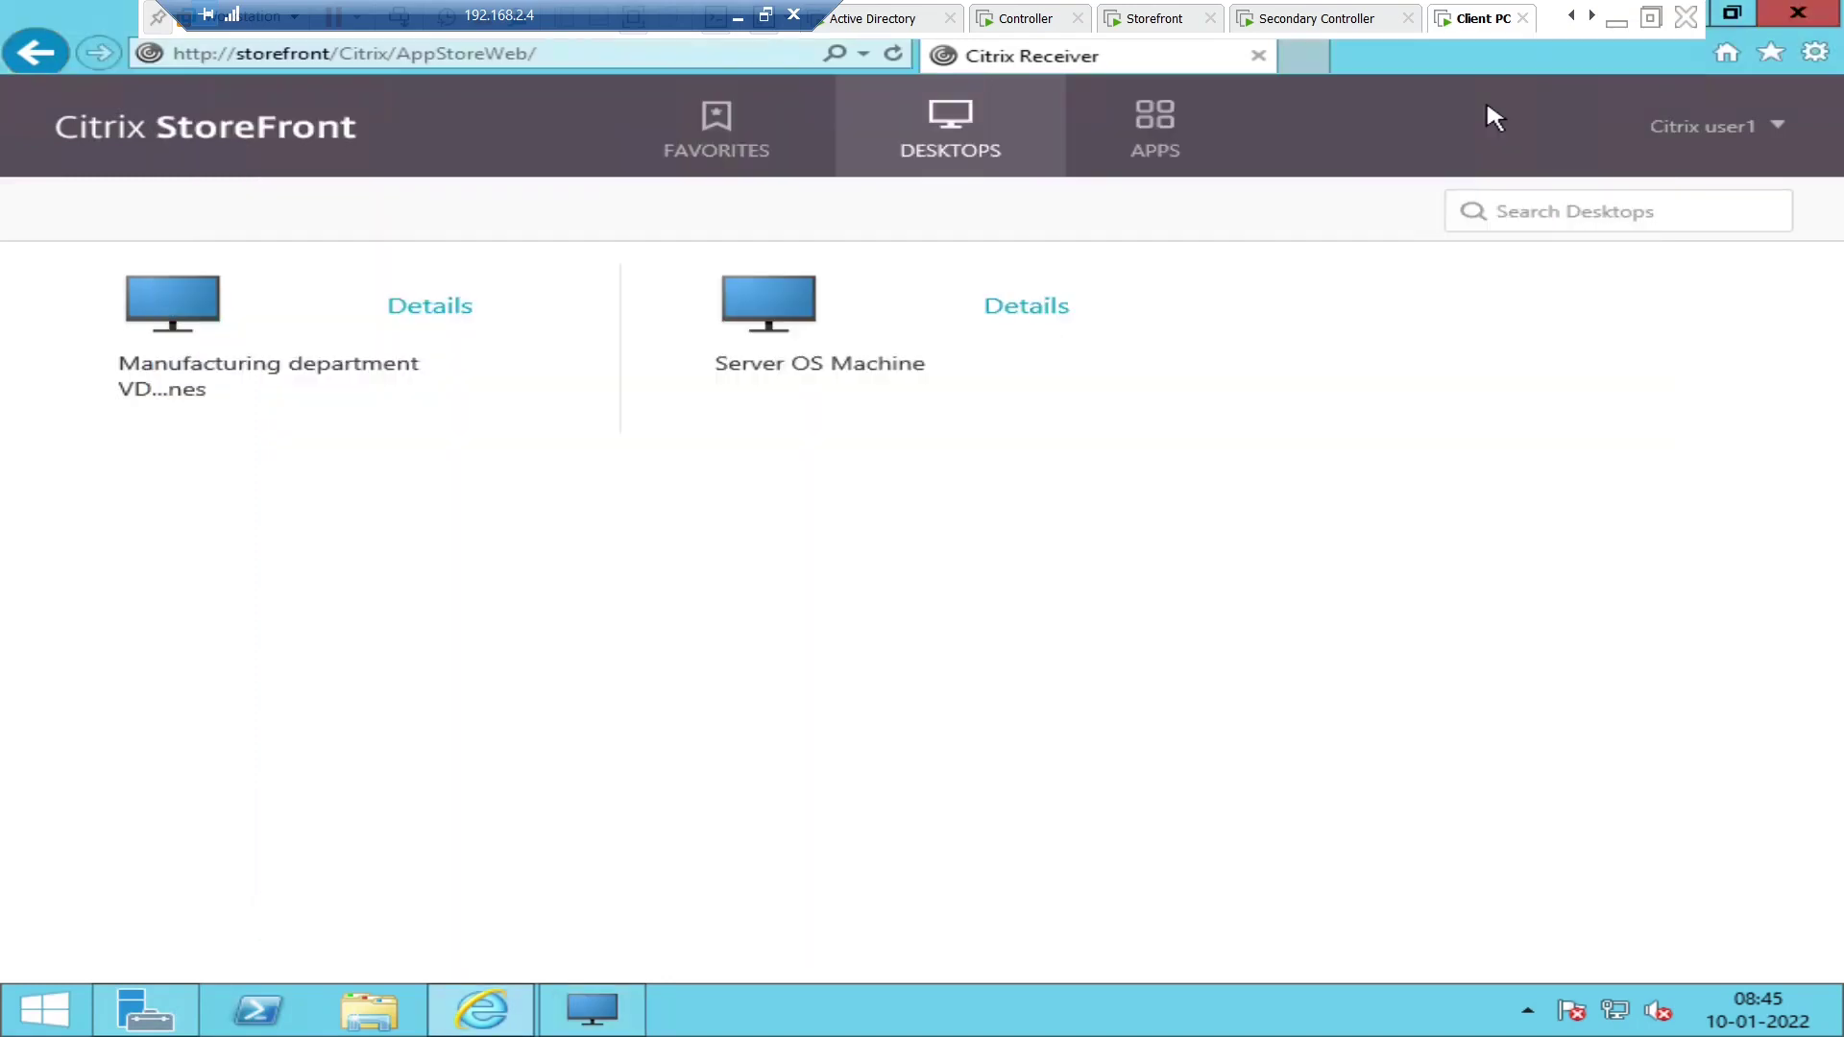
# - On the controller, log on to Director as administrator with the account password on domain vdilab.com
pyautogui.click(1047, 22)
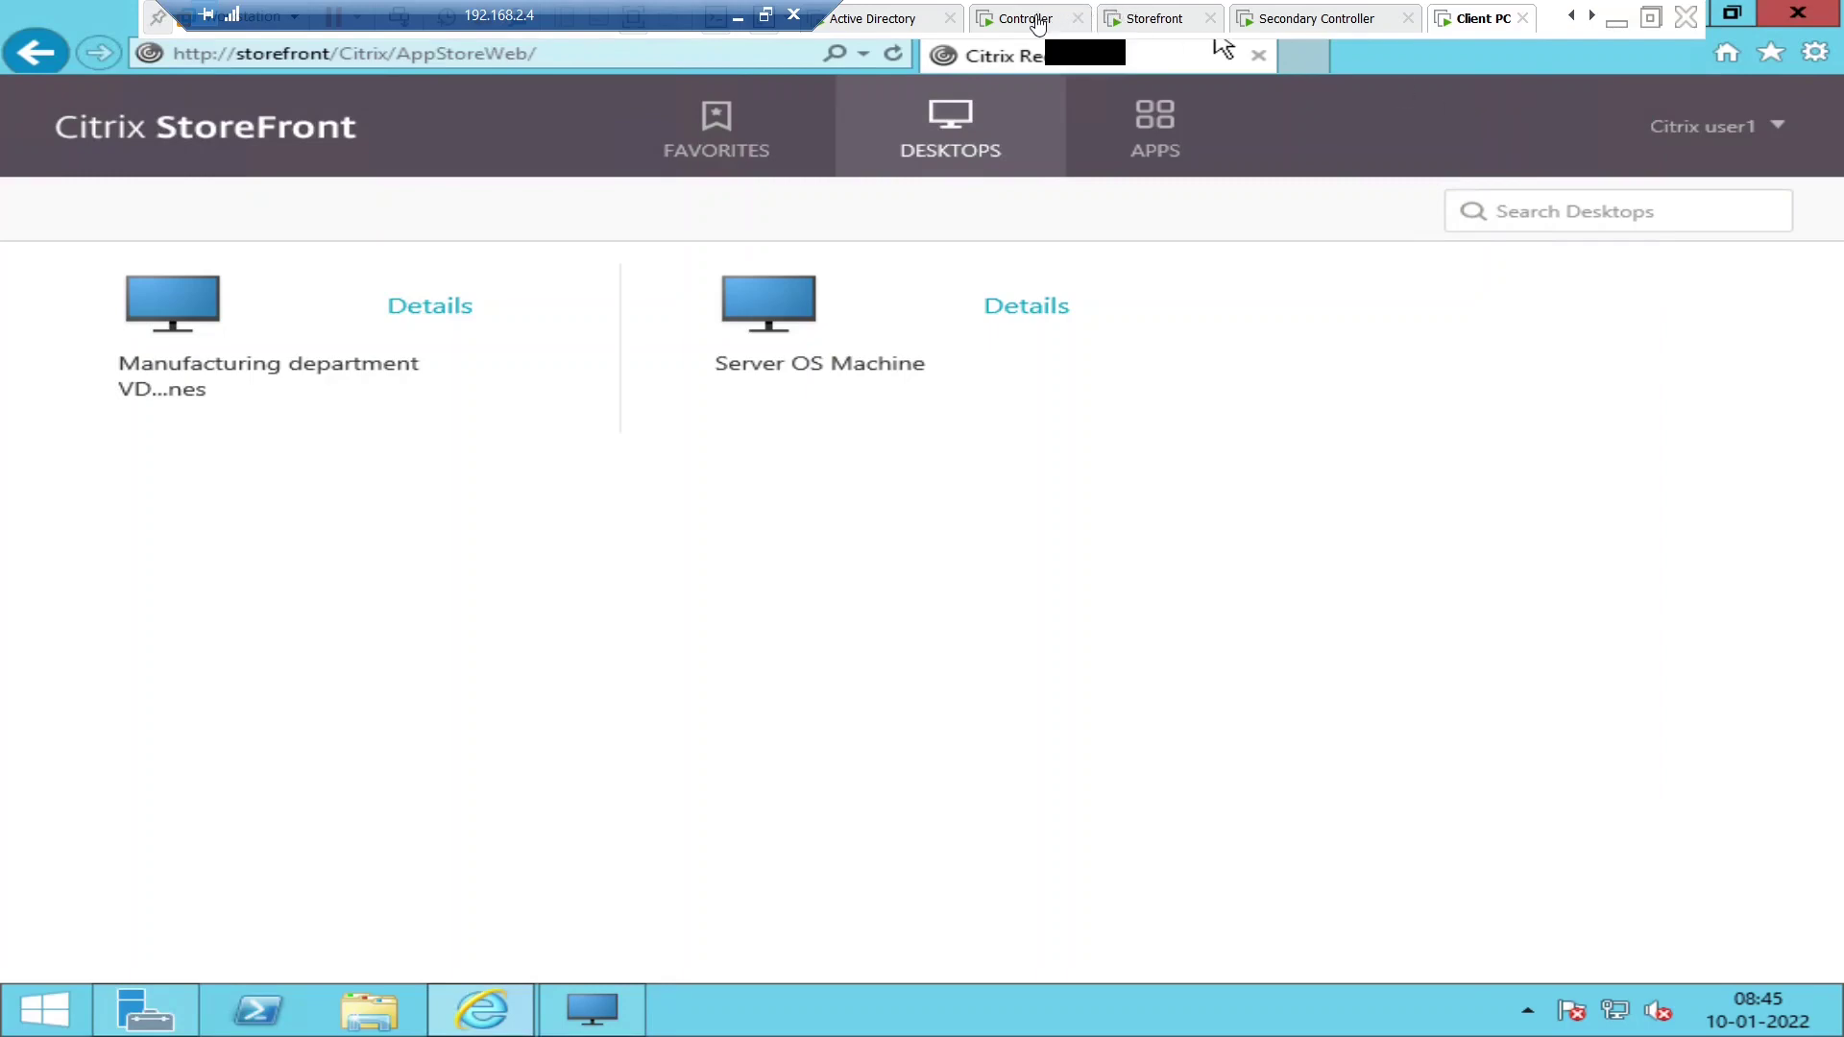
pyautogui.click(1050, 393)
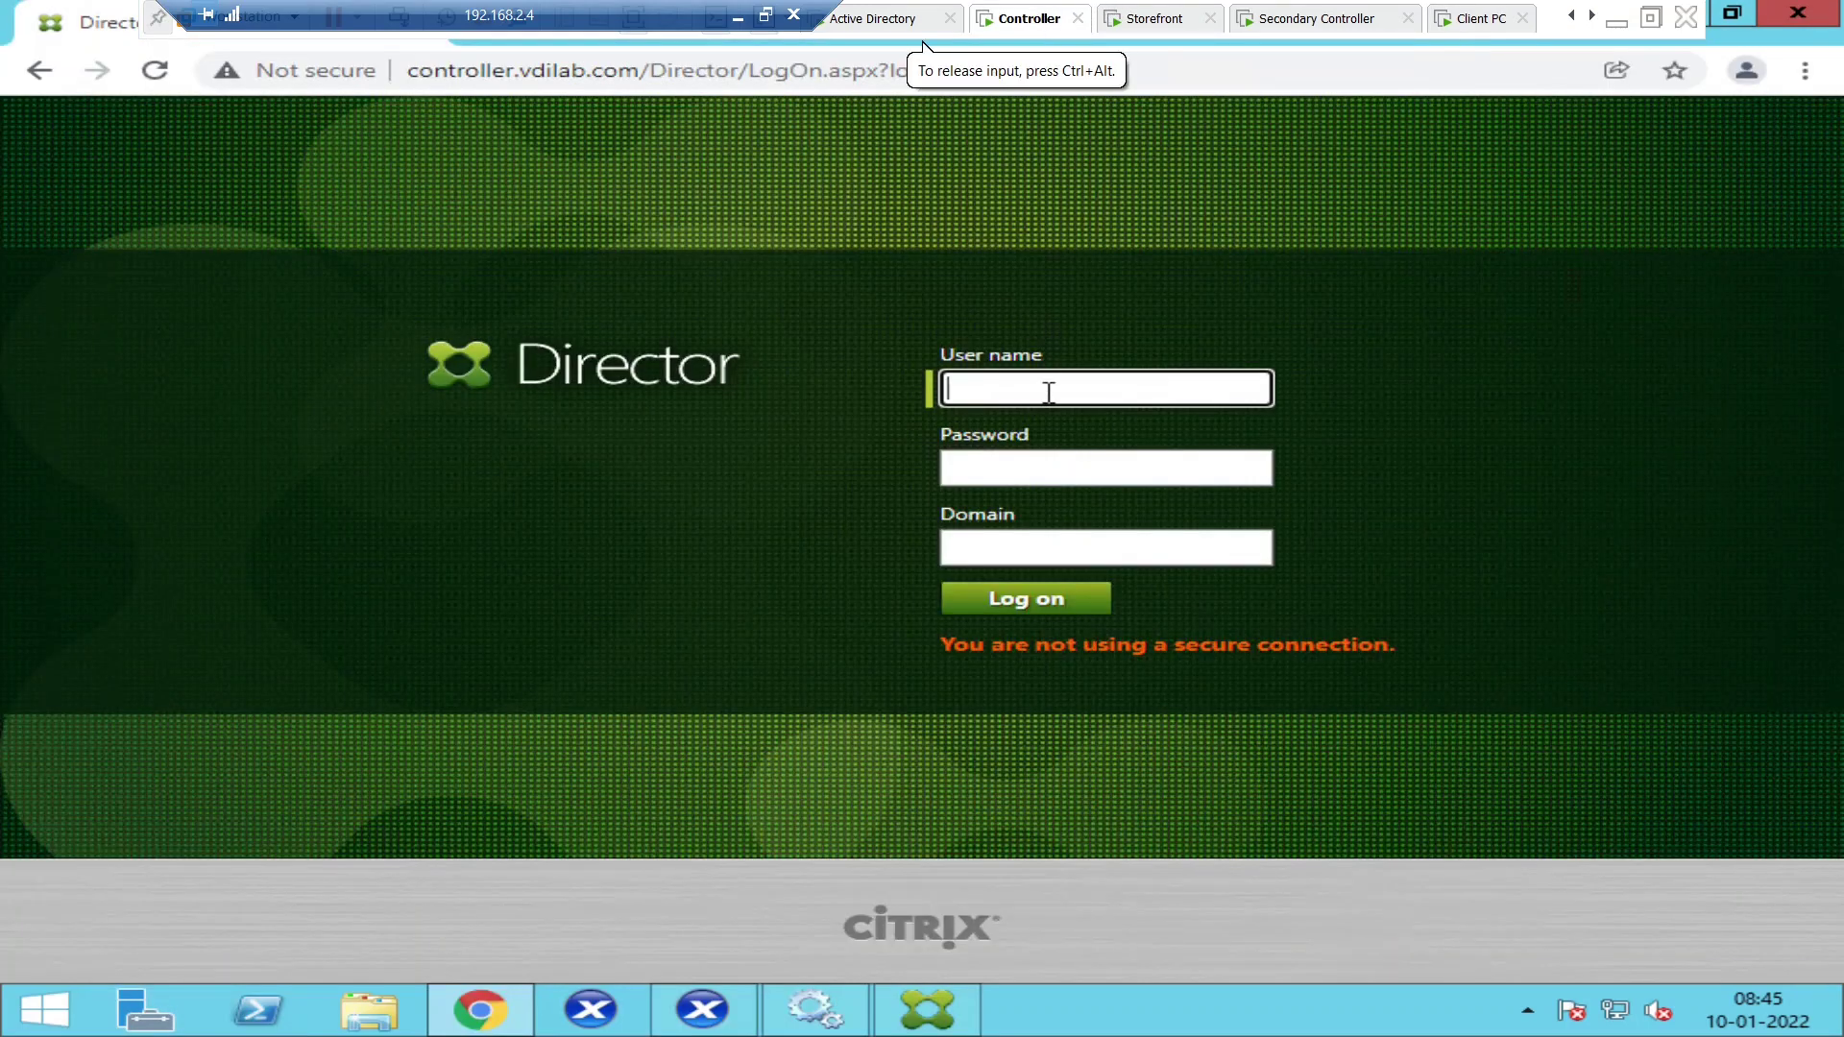
pyautogui.write('adm')
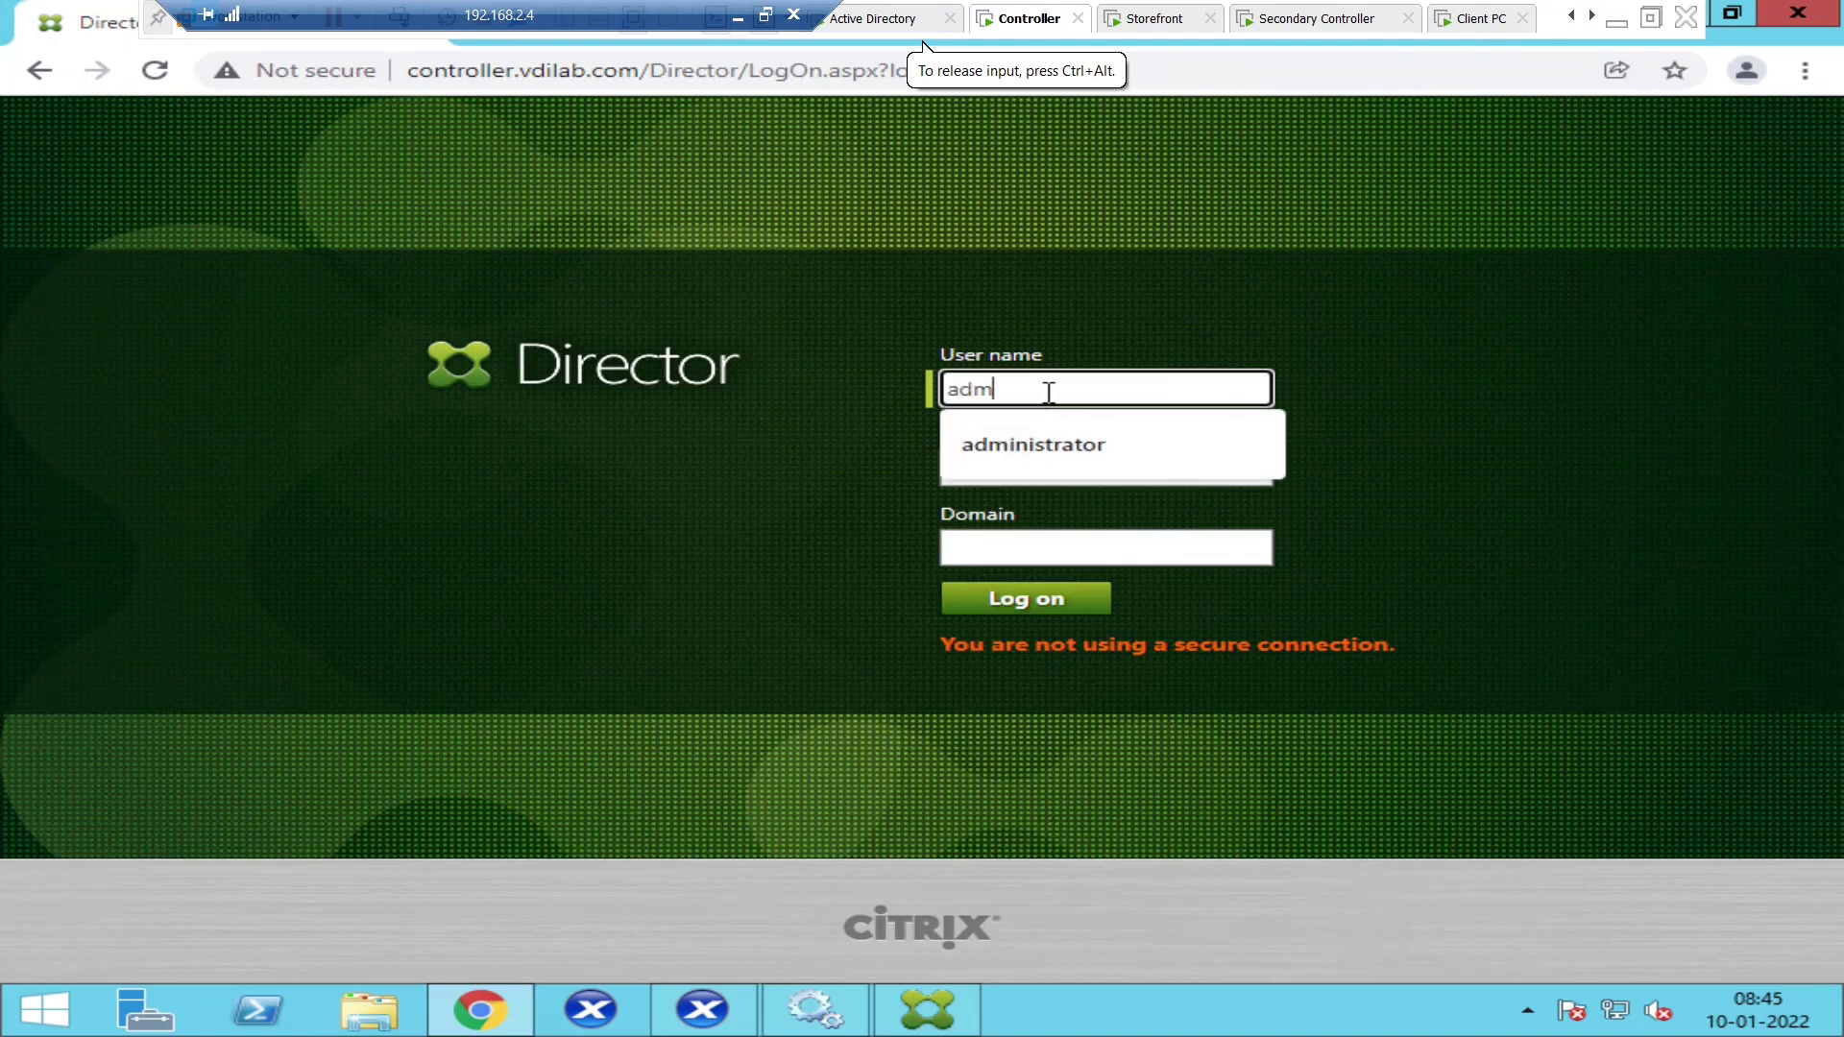
pyautogui.write('inistrator')
pyautogui.press('Tab')
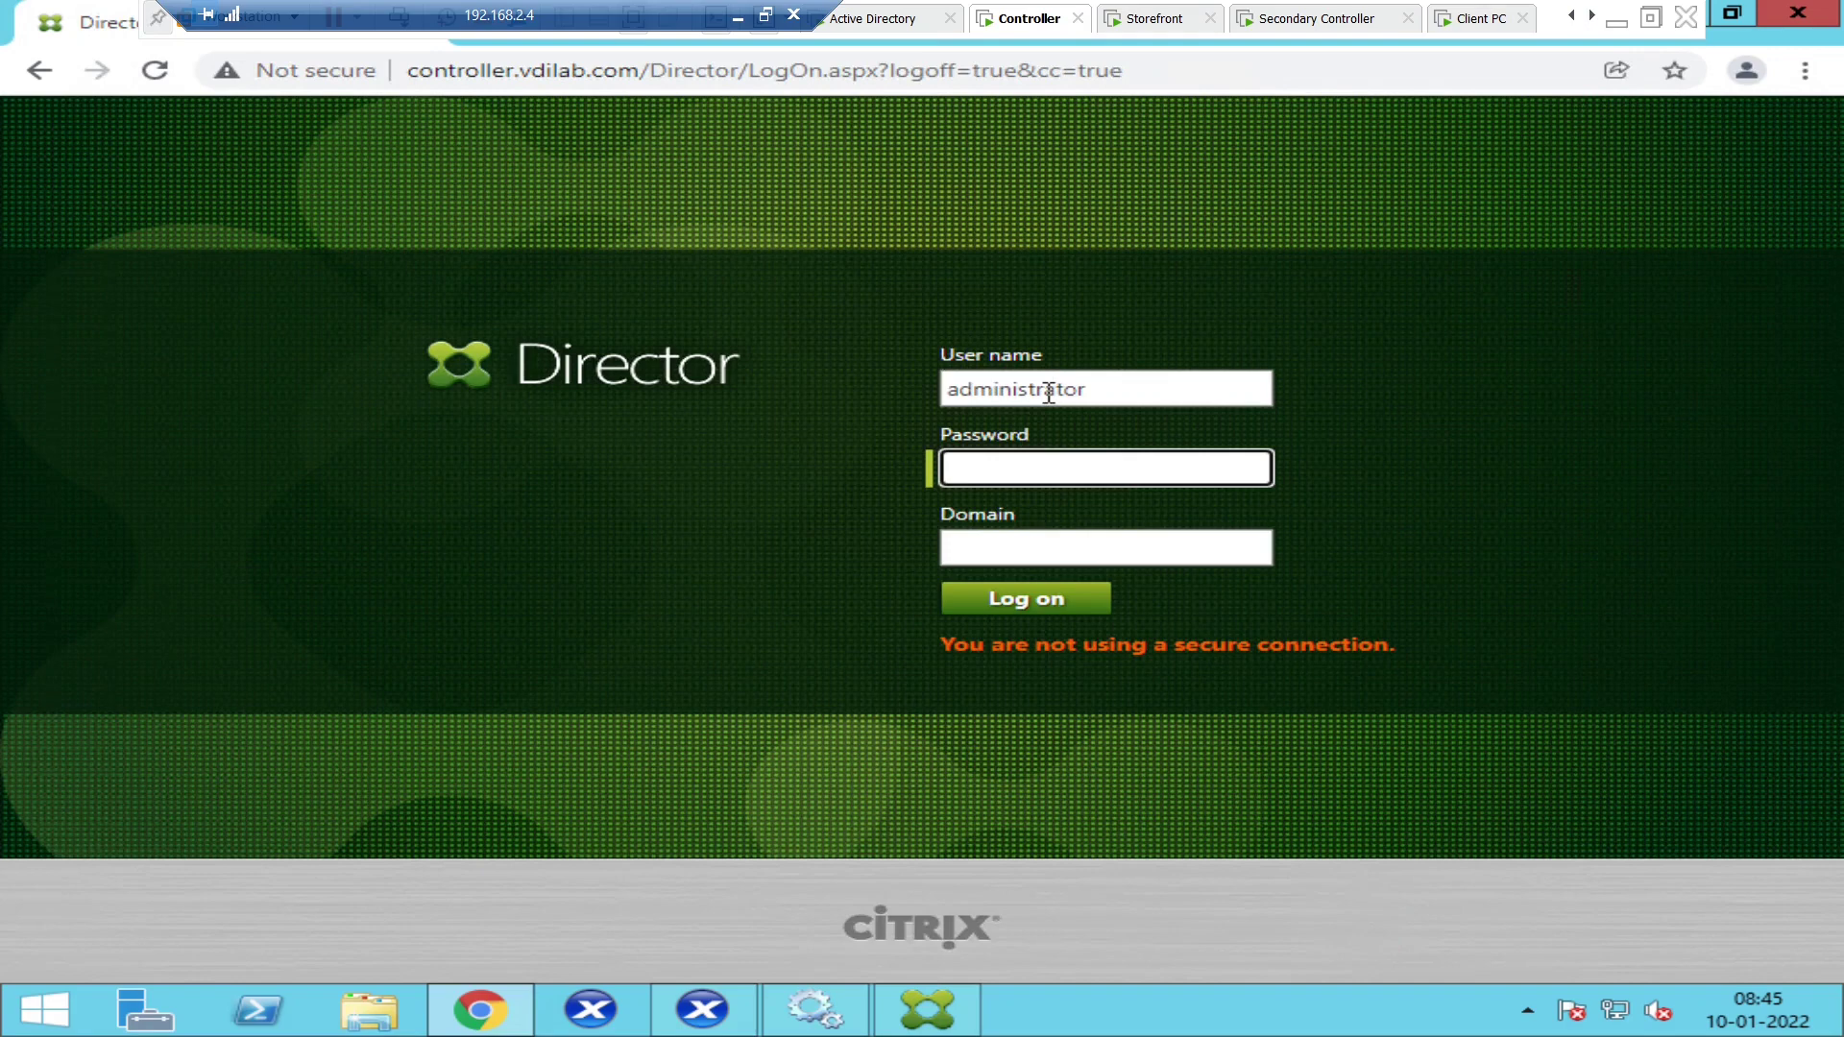
pyautogui.write('••••••••••••')
pyautogui.click(976, 544)
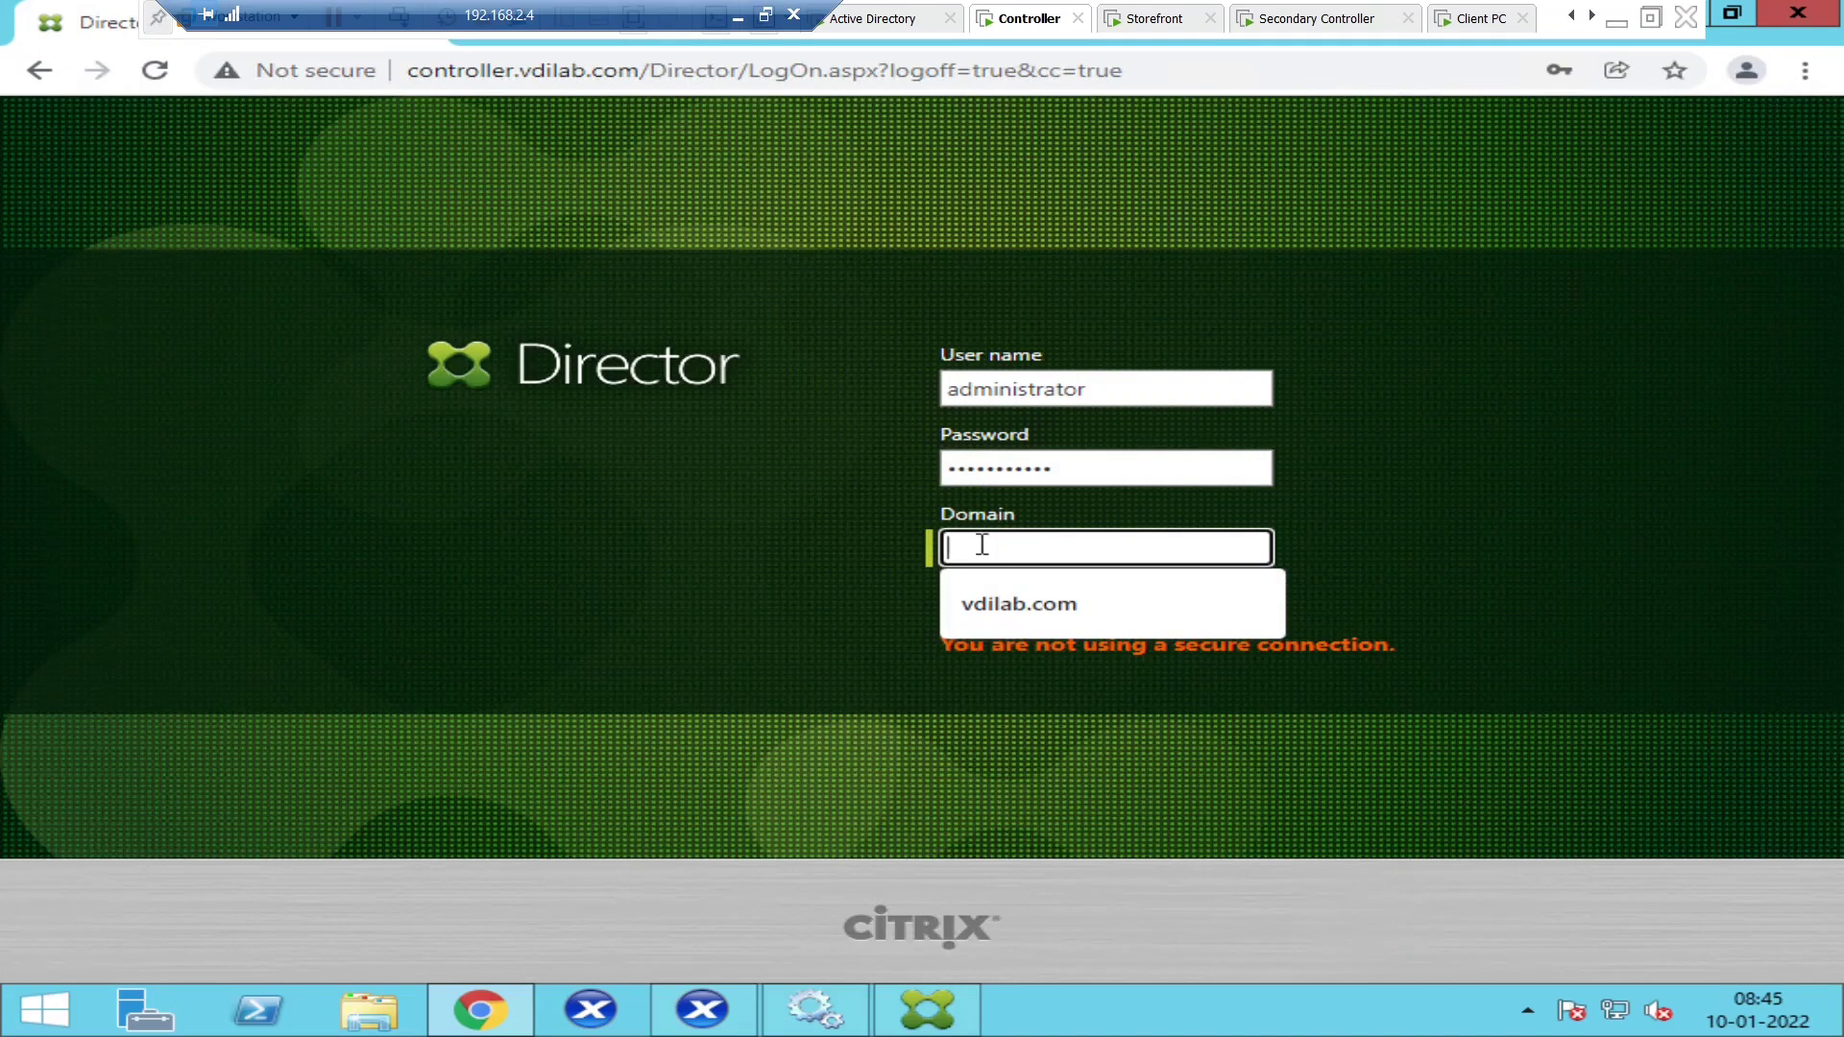
pyautogui.click(1050, 625)
pyautogui.click(1056, 624)
pyautogui.click(1050, 609)
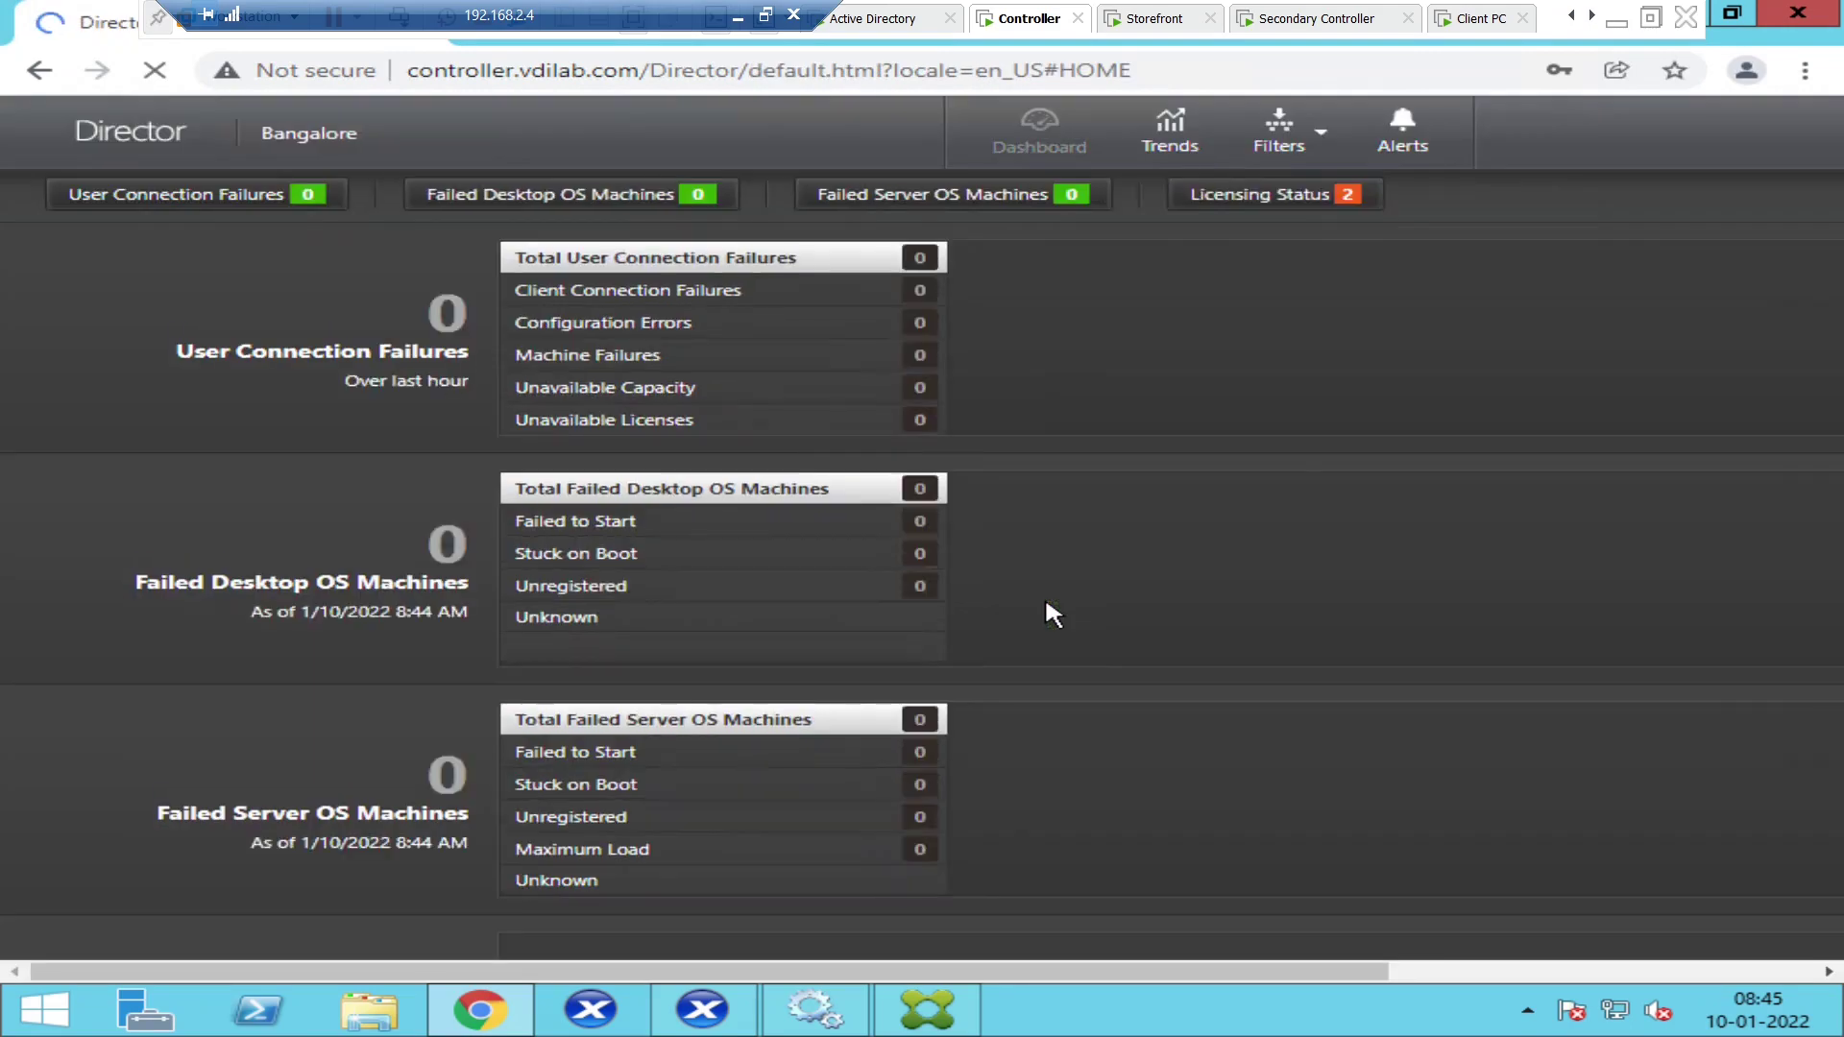
# - Decline saving the password, then search for the demo user account and open their activity page
pyautogui.scroll(-6, 1248, 577)
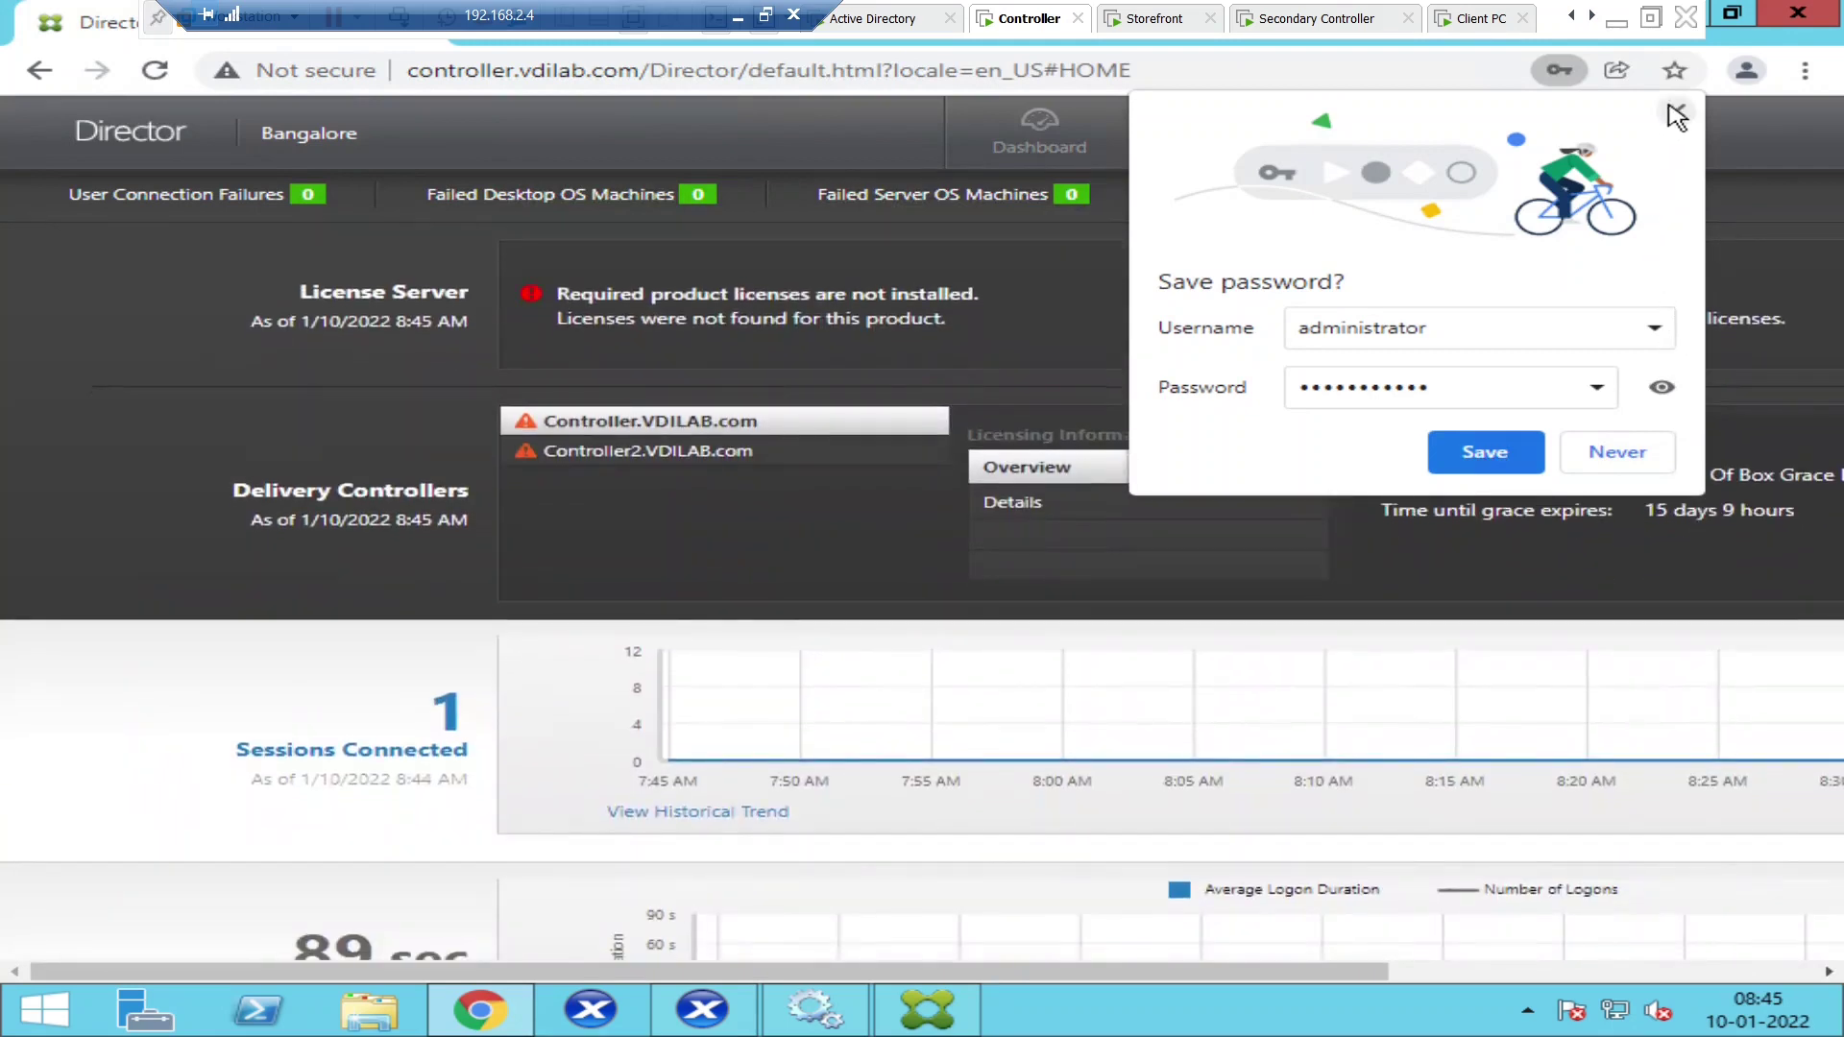
pyautogui.click(1676, 111)
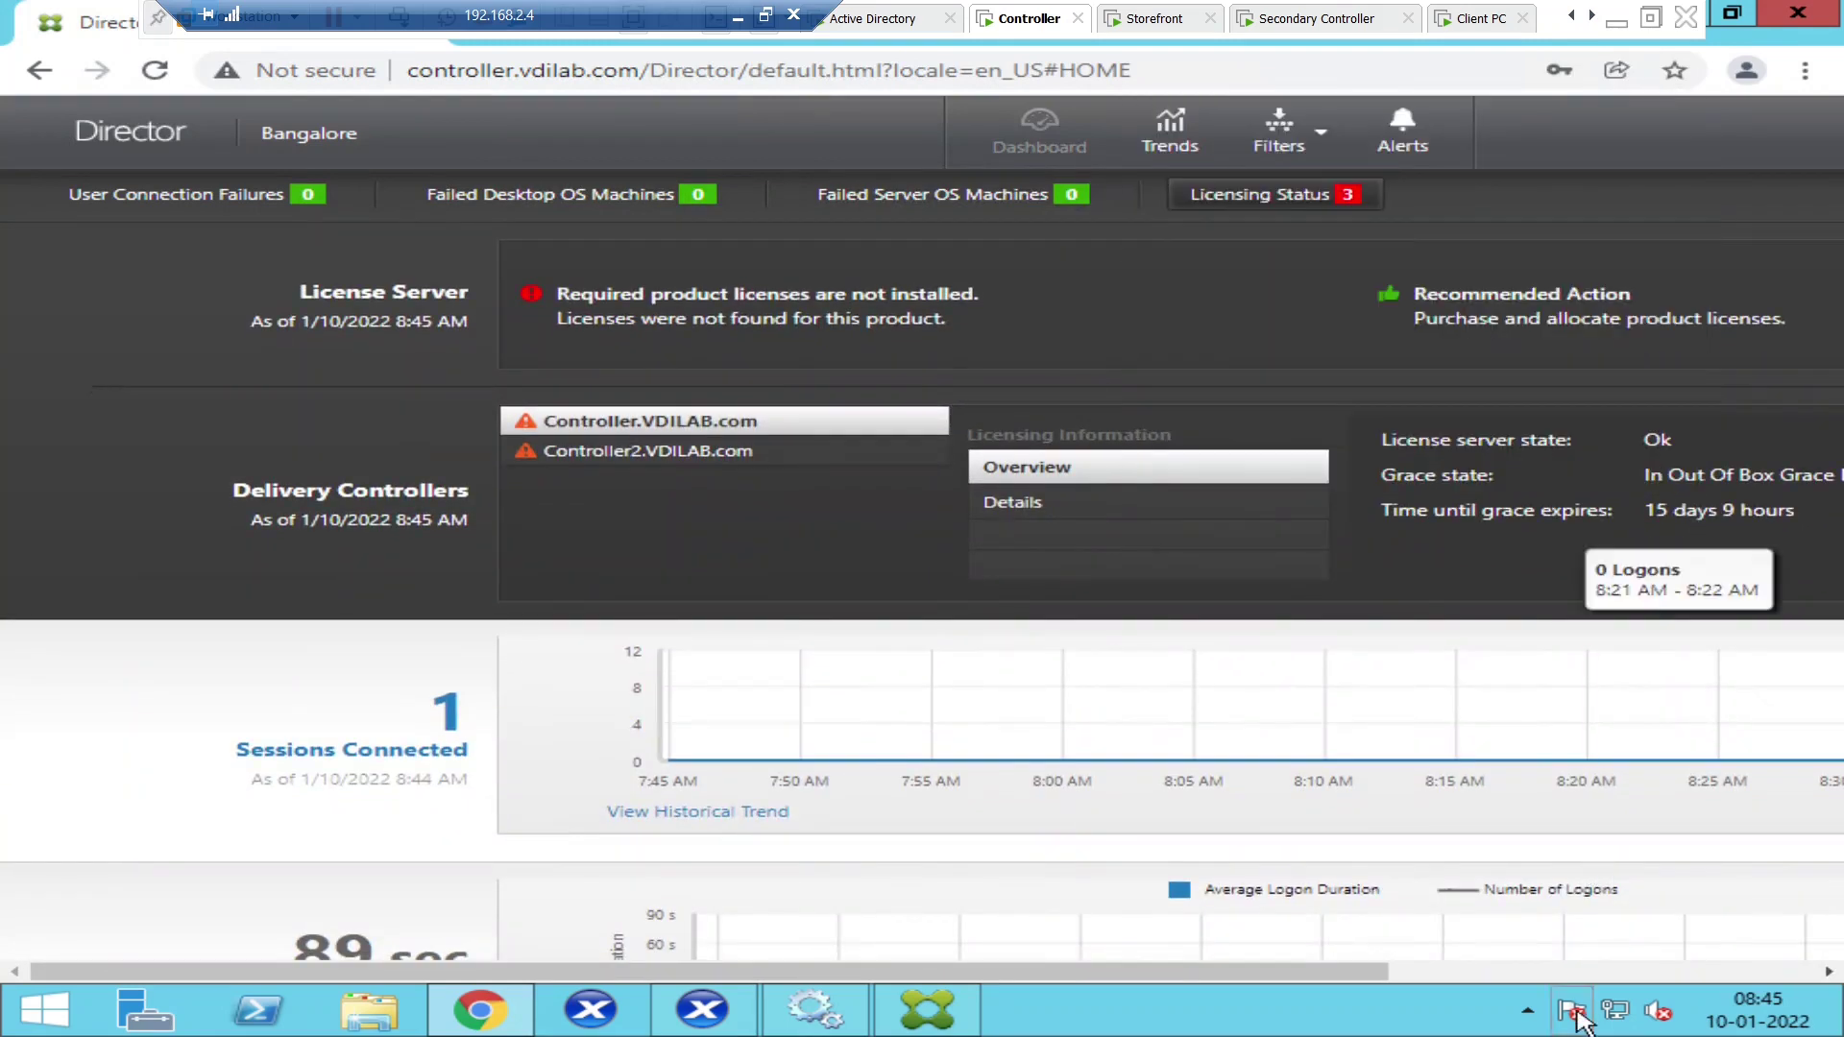
pyautogui.click(1575, 972)
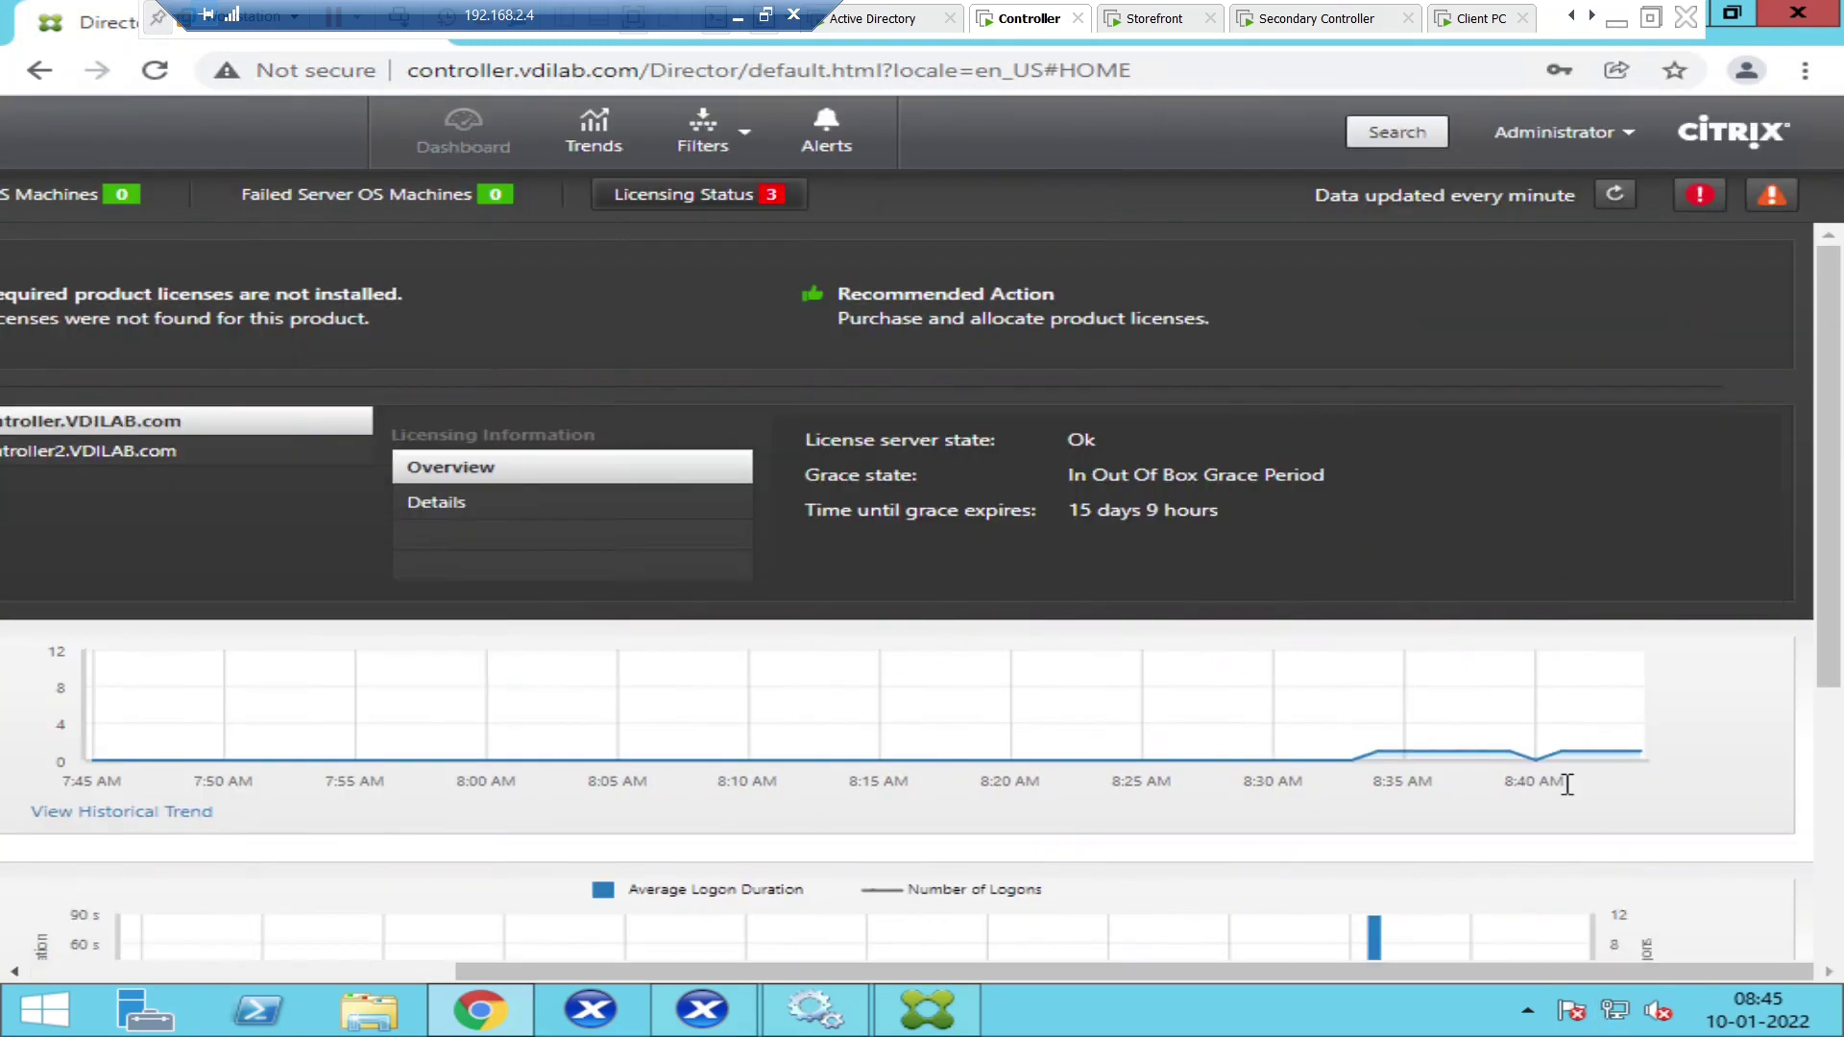
pyautogui.click(1400, 133)
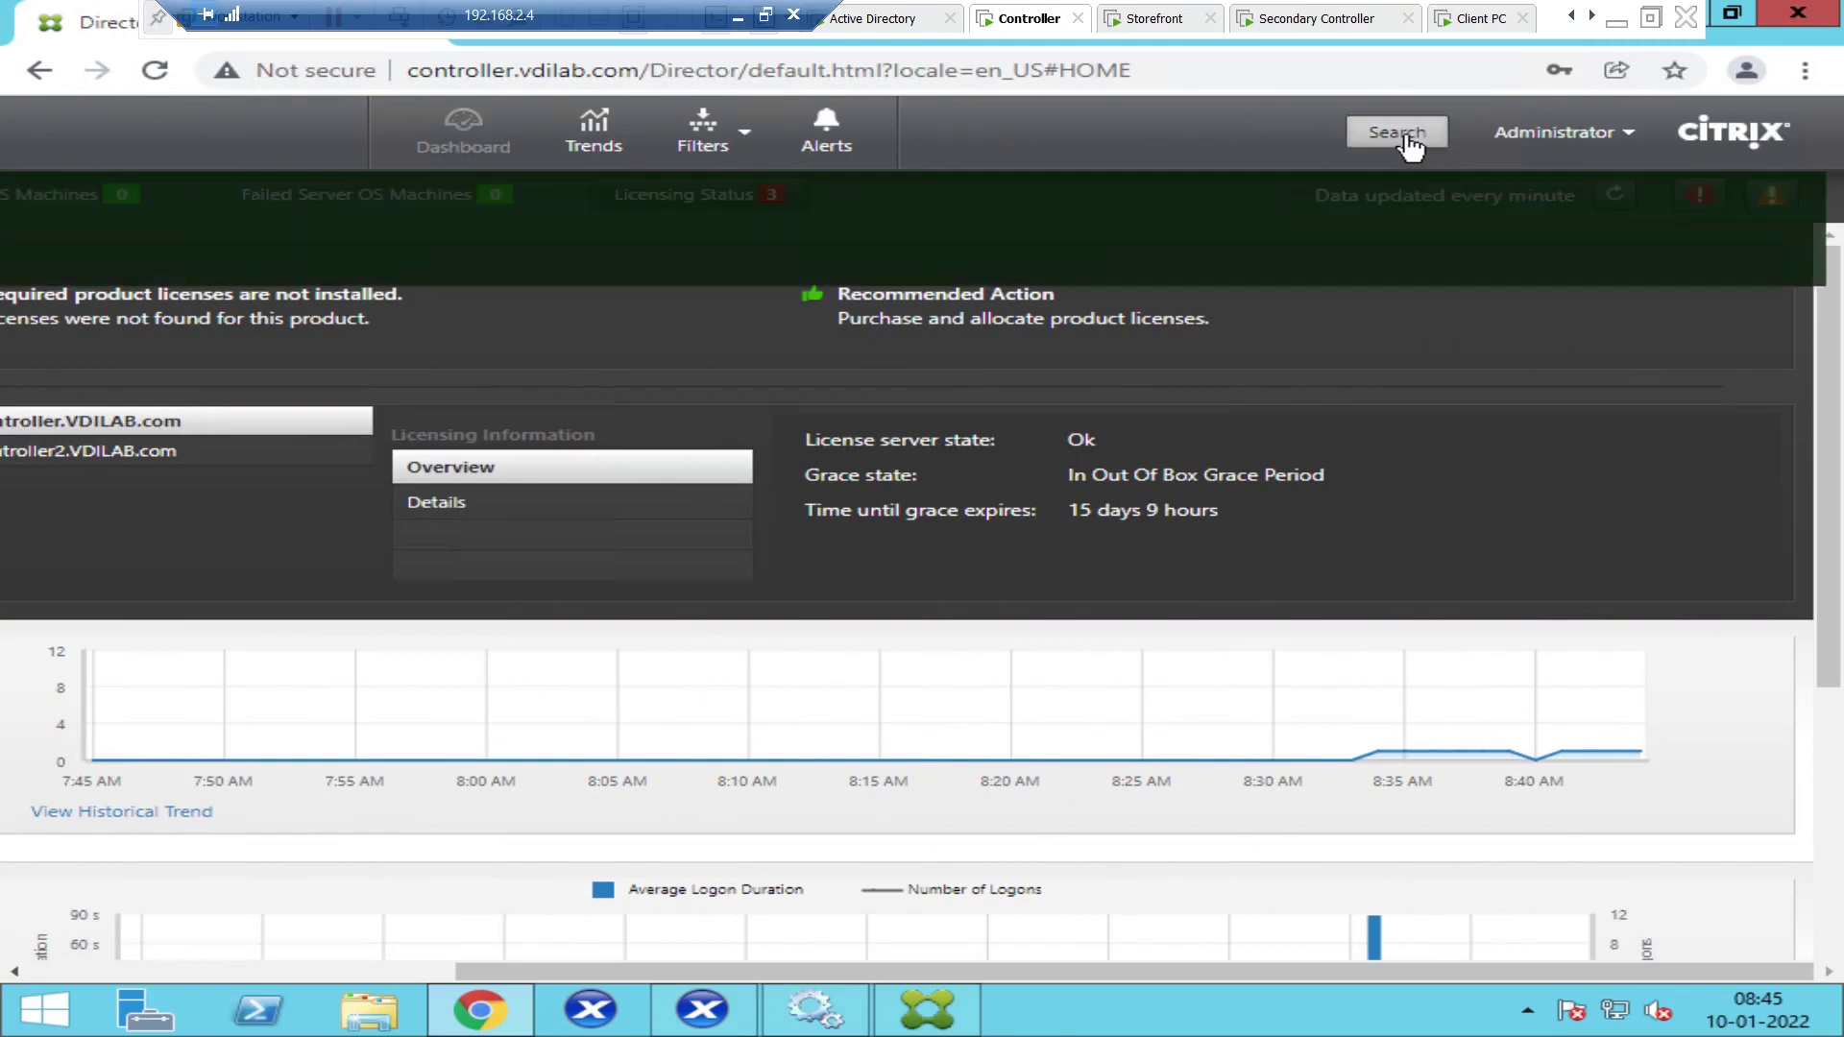
pyautogui.click(722, 269)
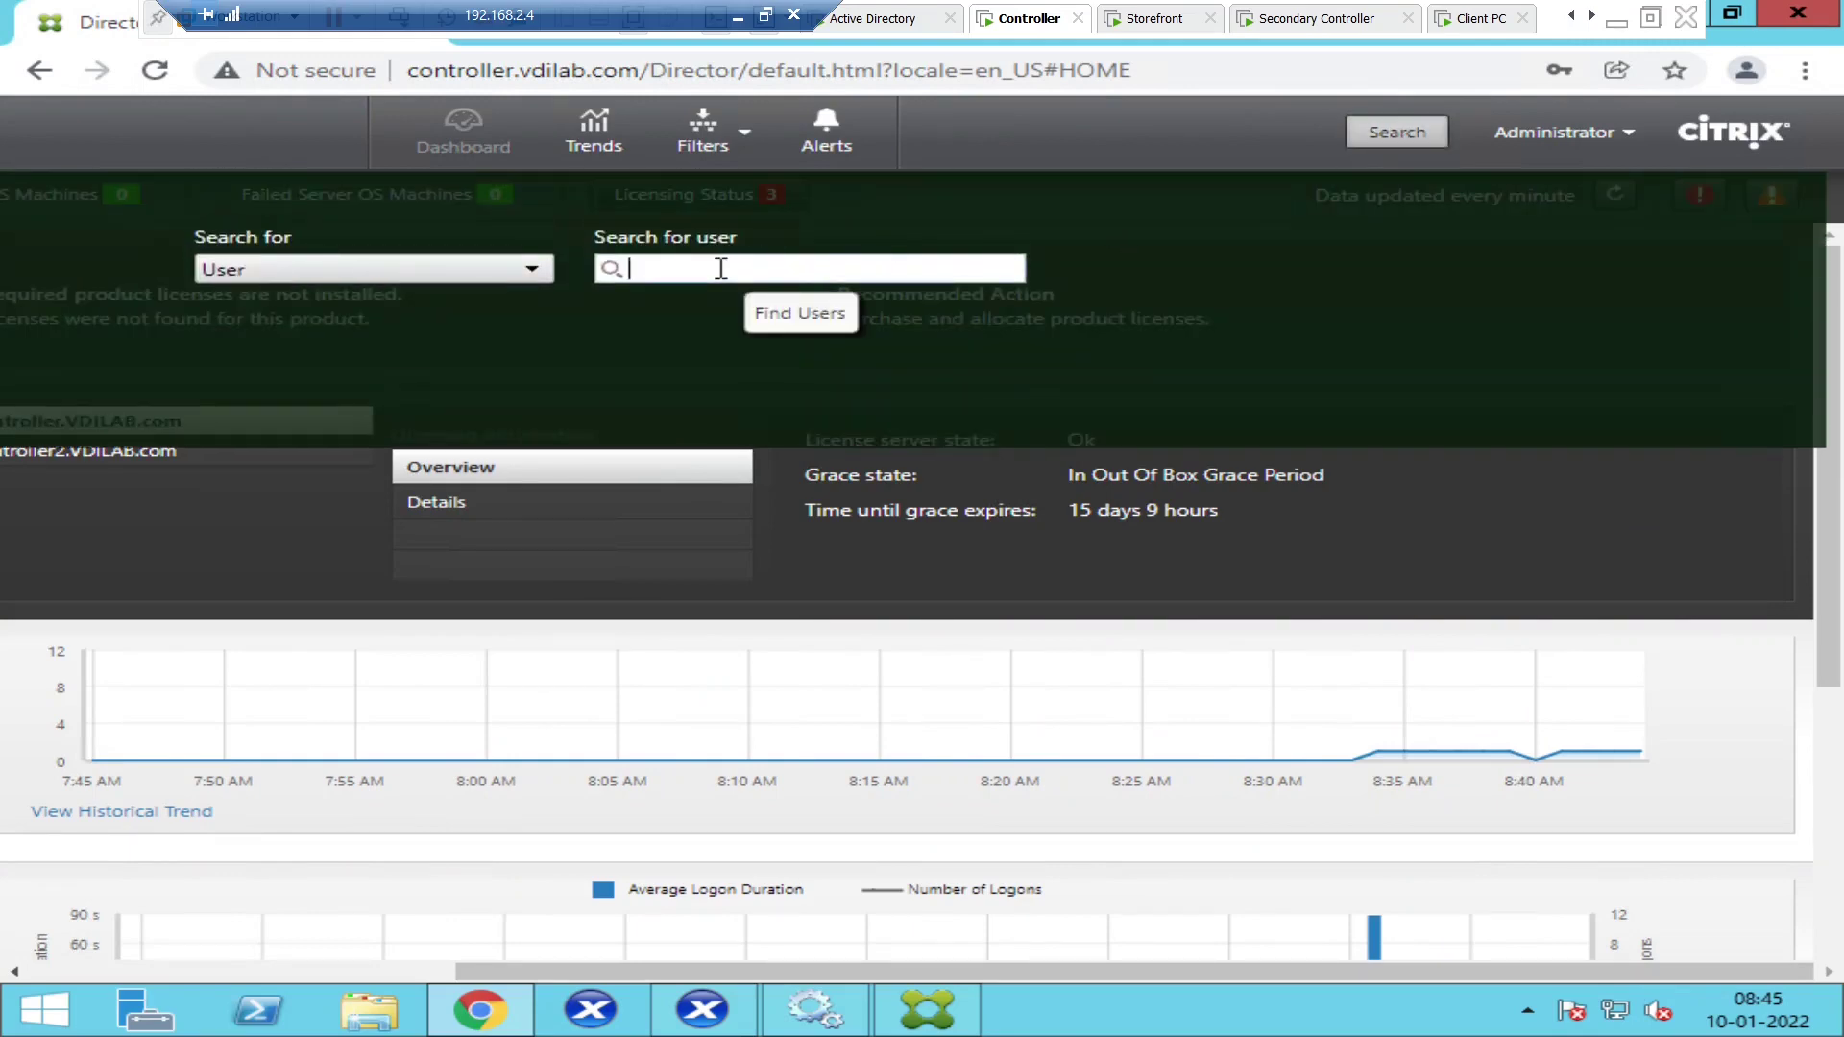
pyautogui.write('citrixuser1')
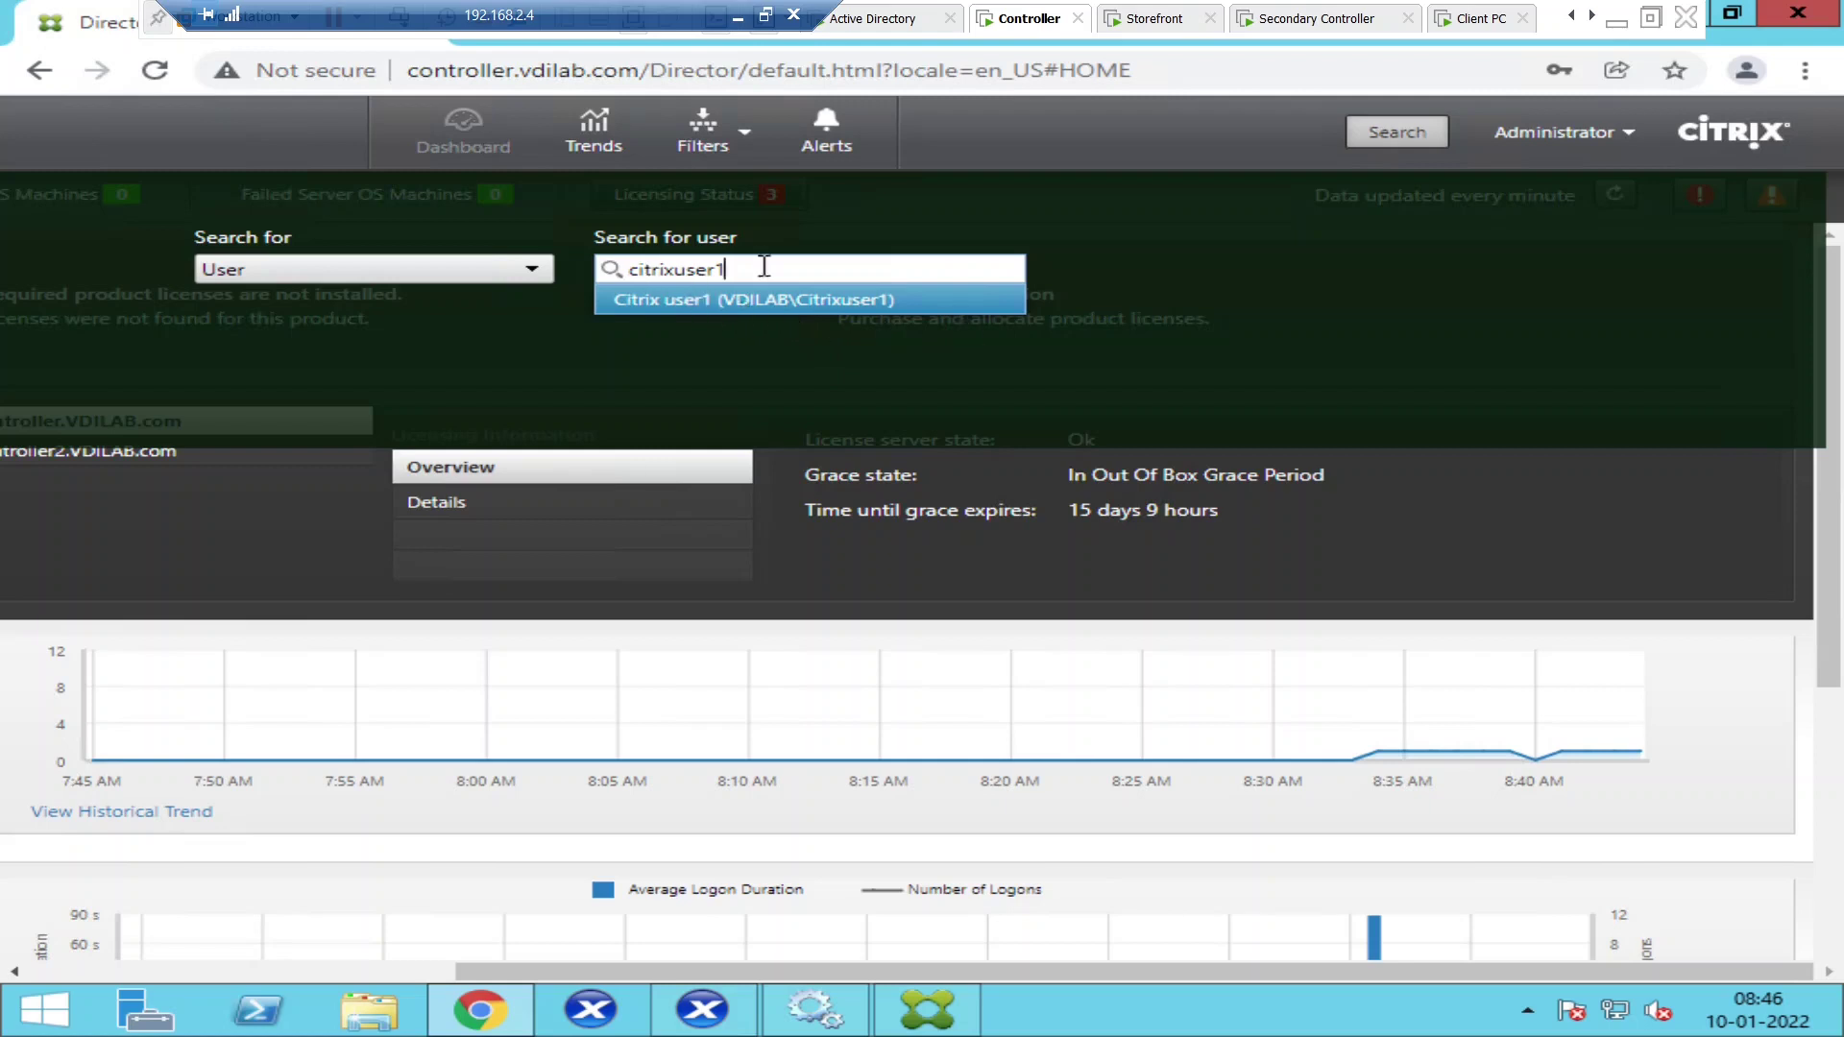
pyautogui.click(809, 310)
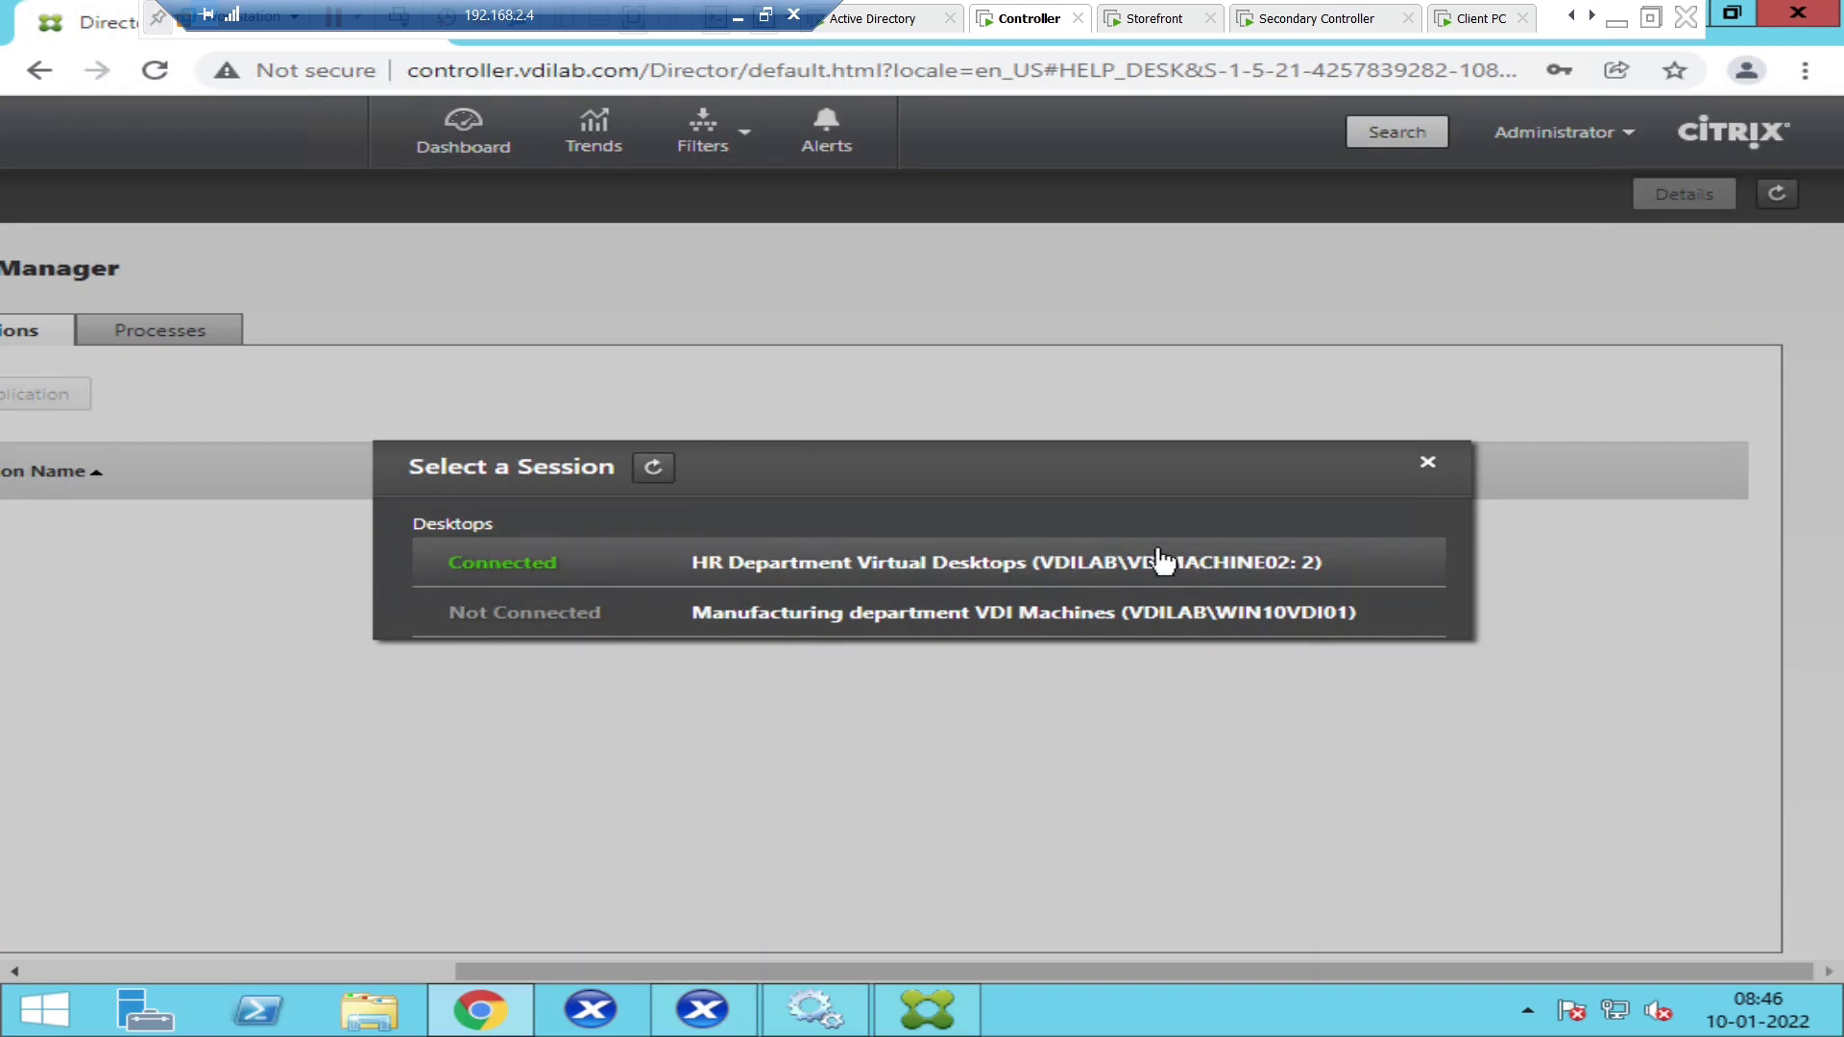
# - Choose the Connected HR Department Virtual Desktops session and scroll across to view the page header
pyautogui.click(833, 562)
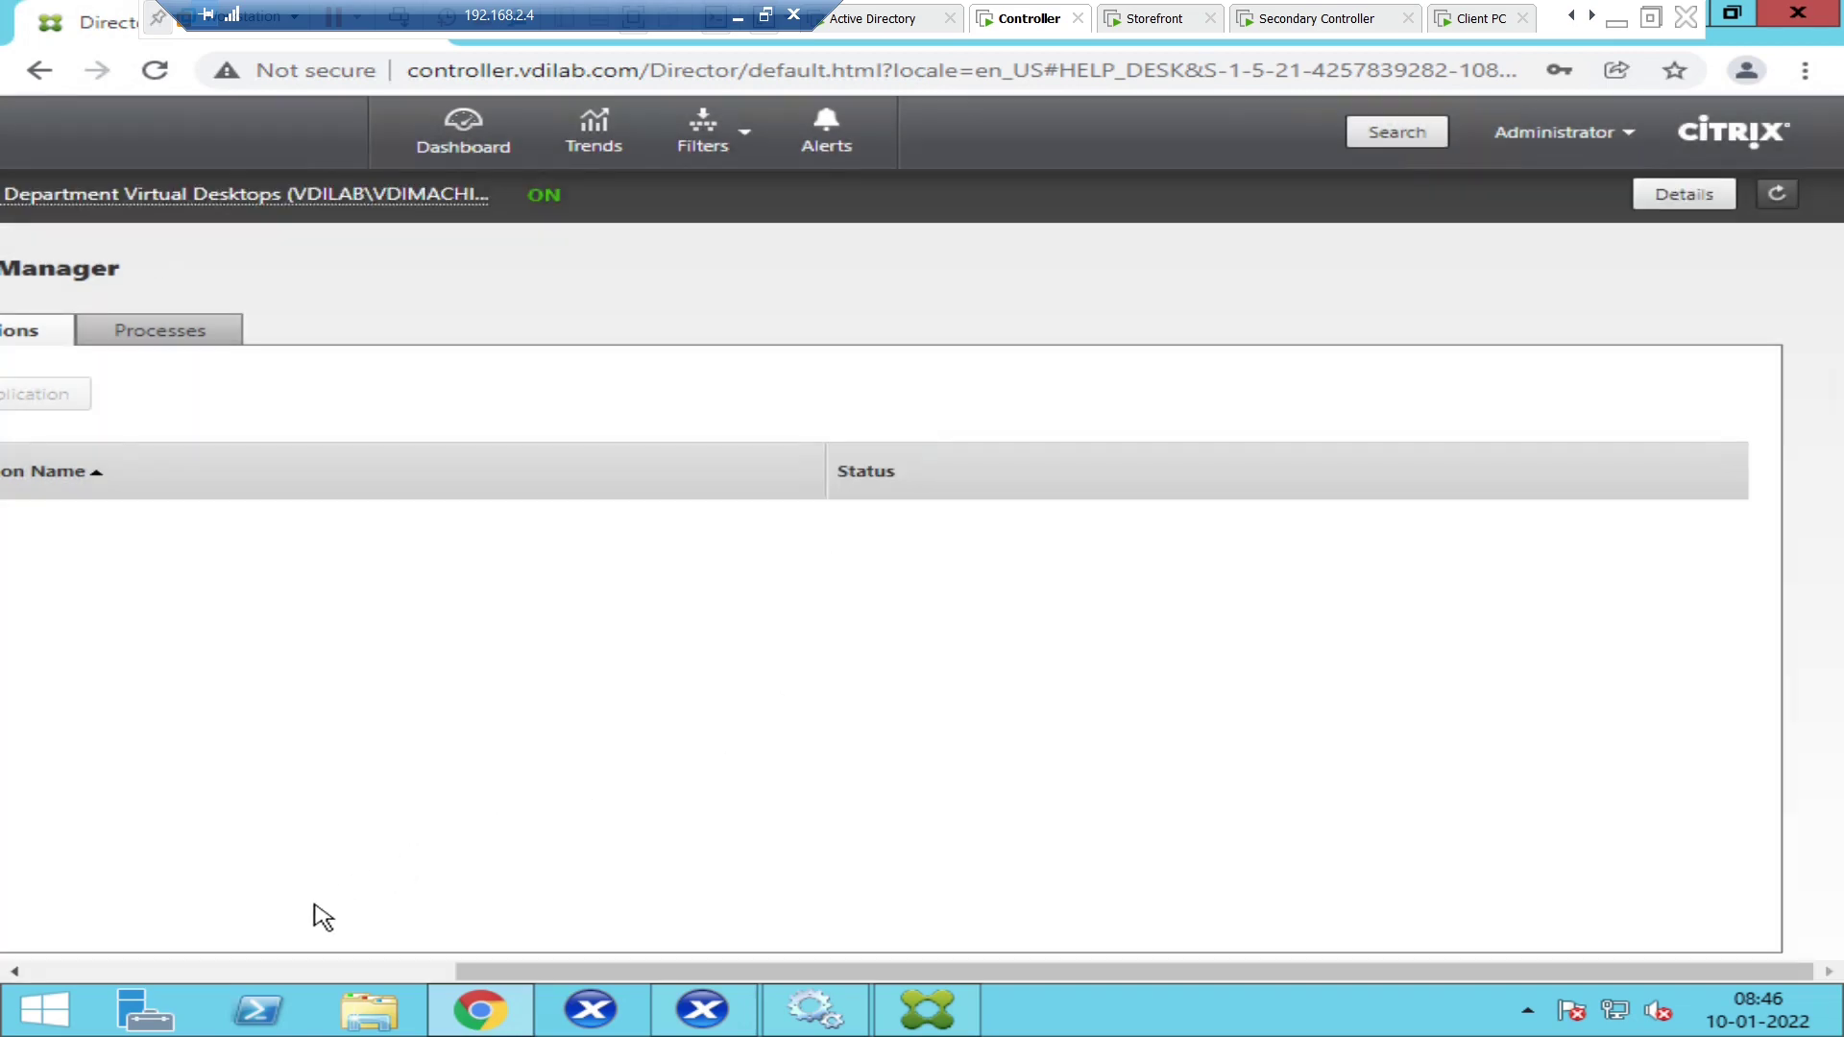
pyautogui.click(243, 971)
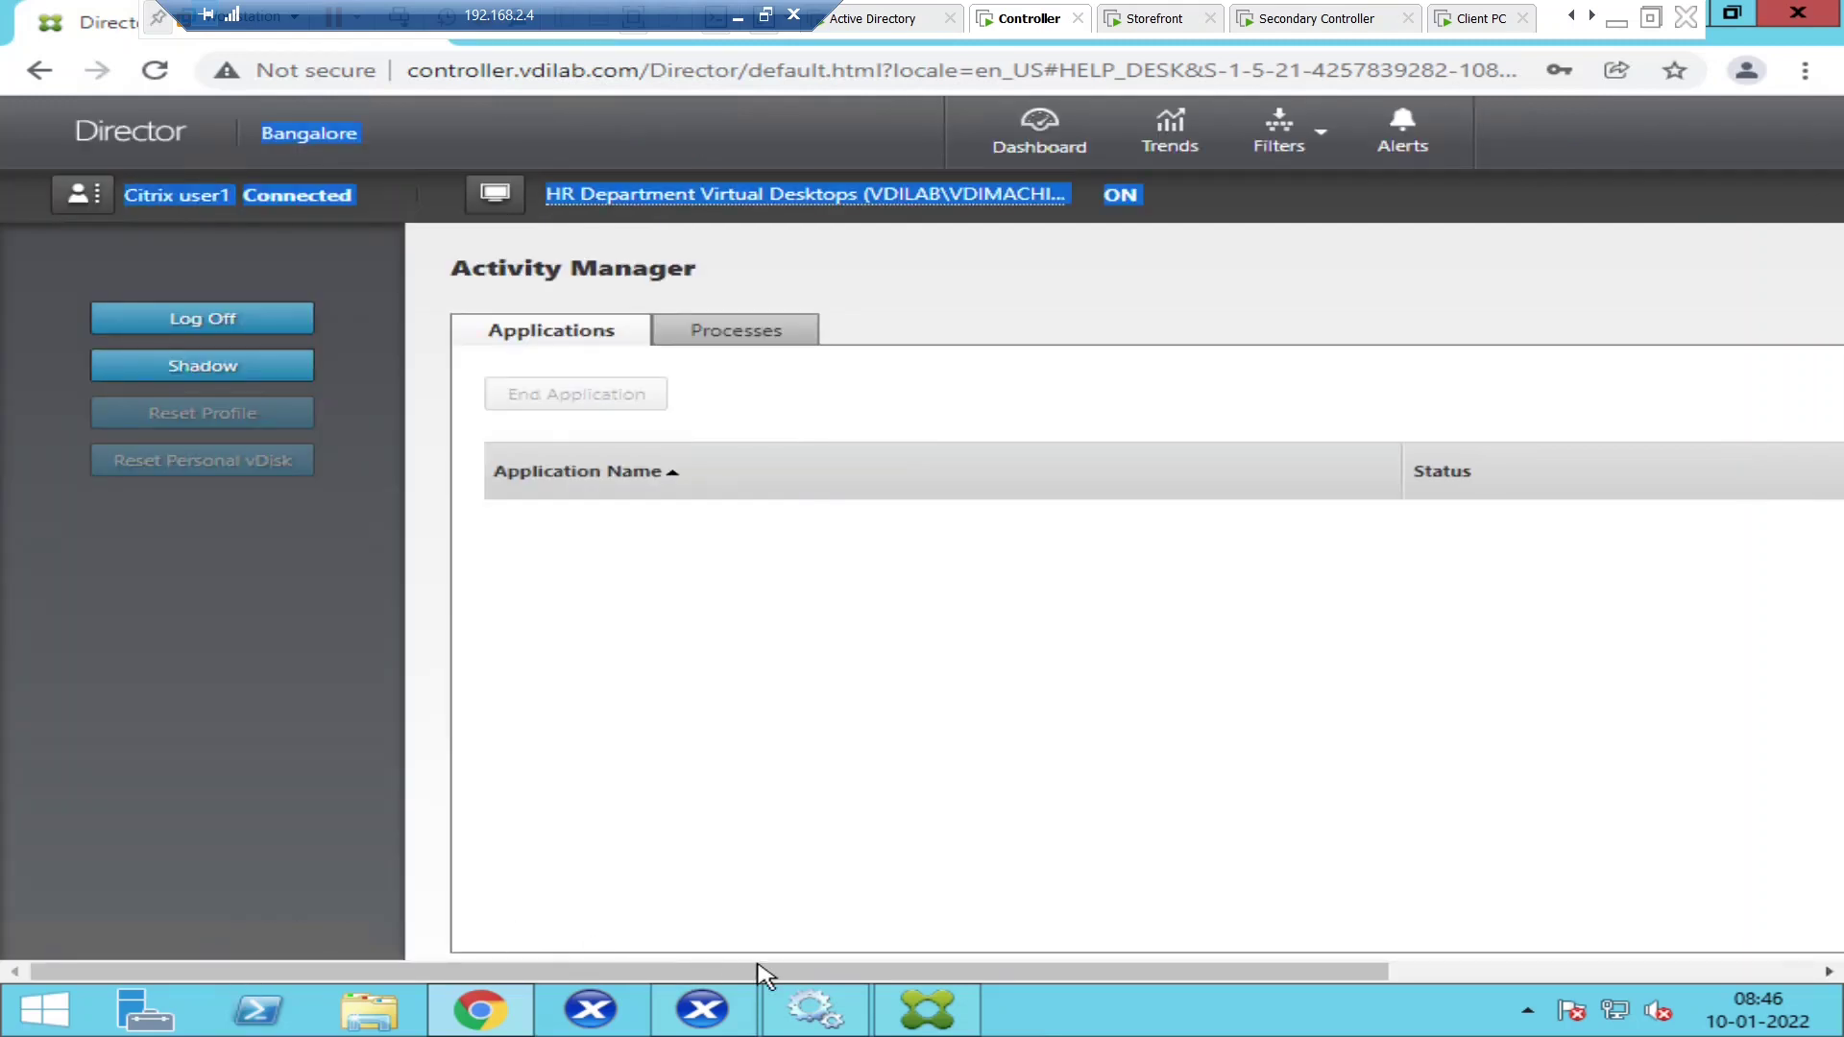
pyautogui.moveTo(838, 971); pyautogui.dragTo(1680, 975)
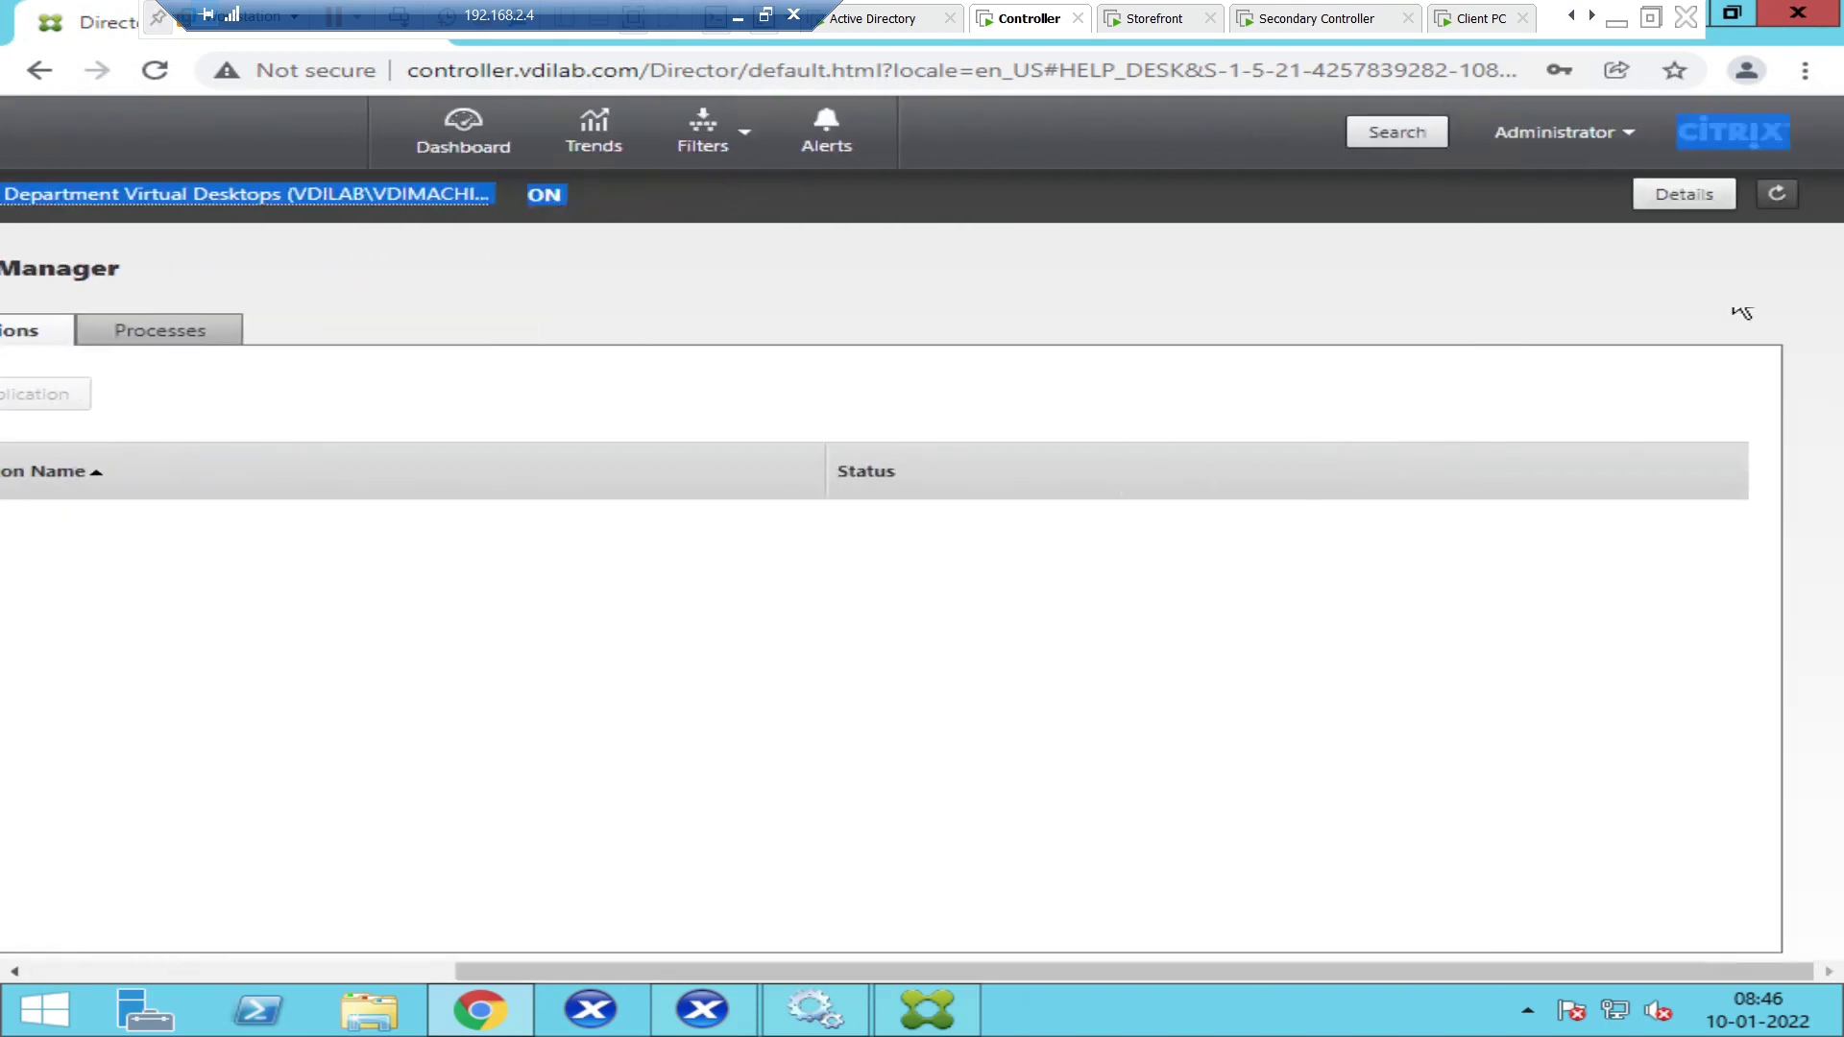
# - Open Details to show VDIMACHINE02 registered and the active HDX session with ICA RTT 25 ms
pyautogui.click(1698, 209)
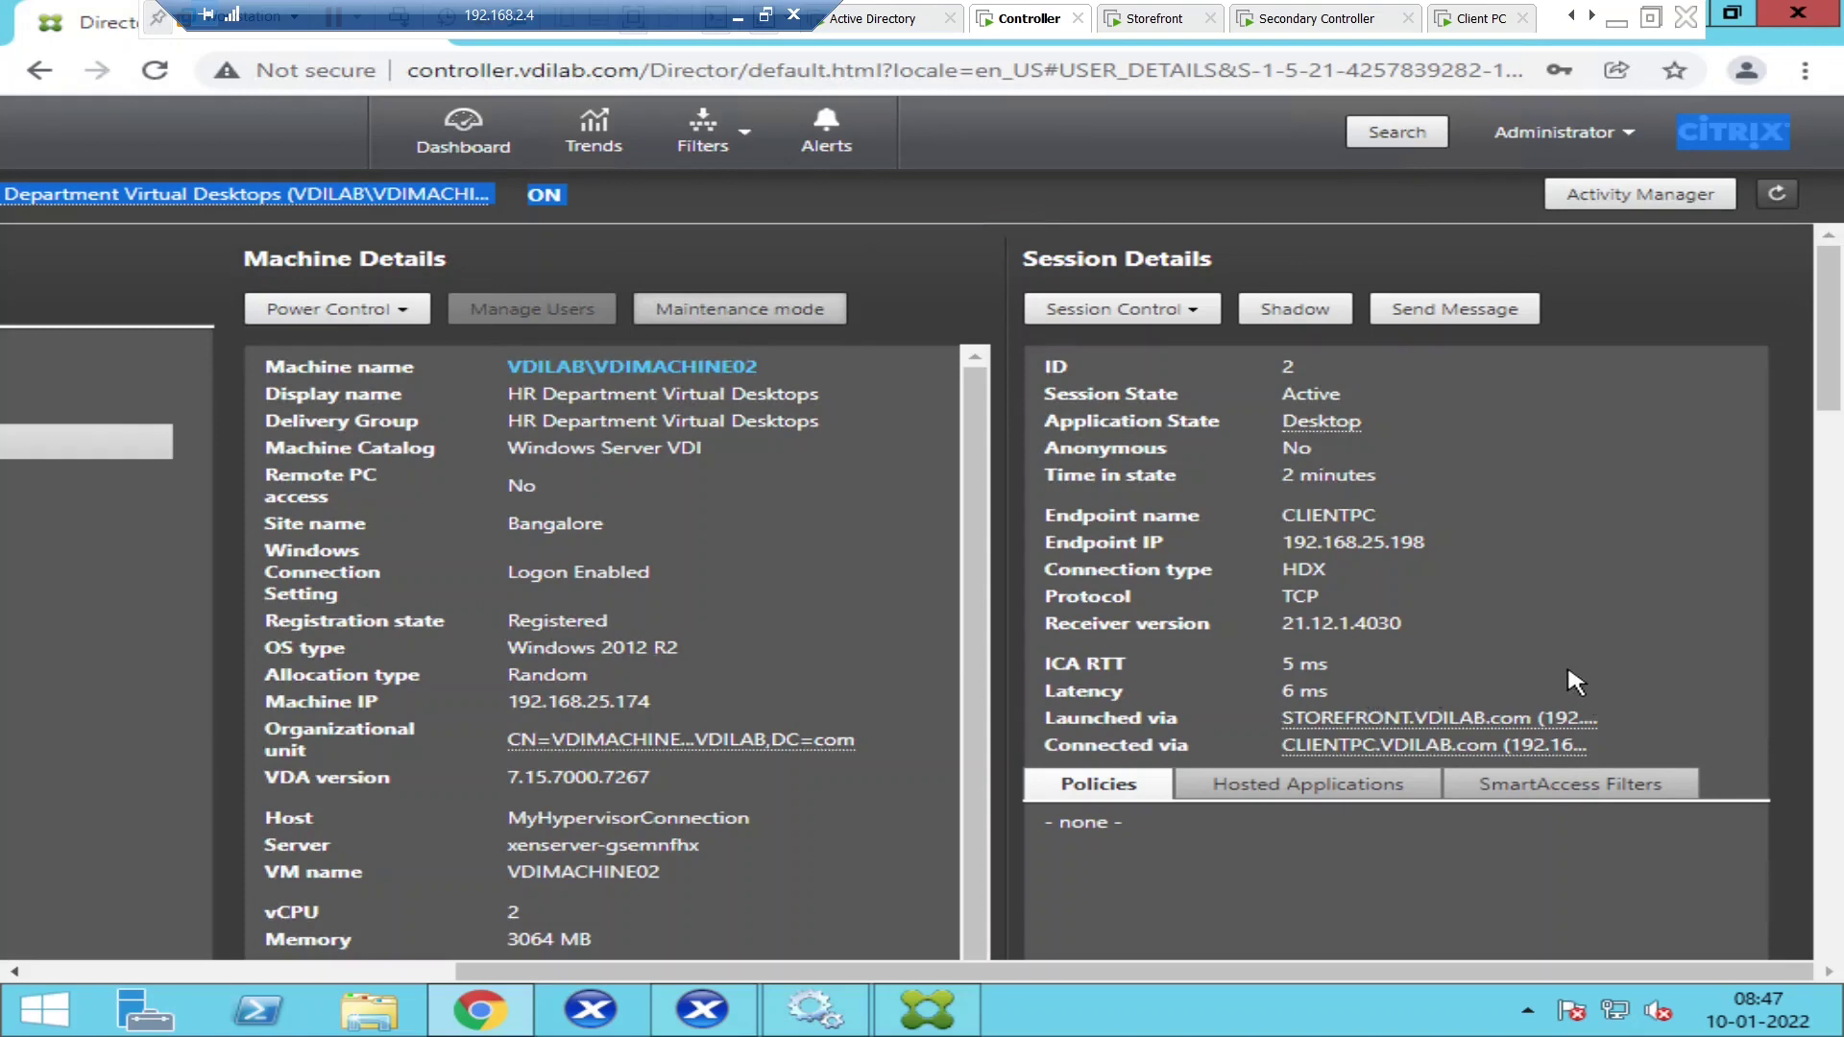
pyautogui.click(884, 199)
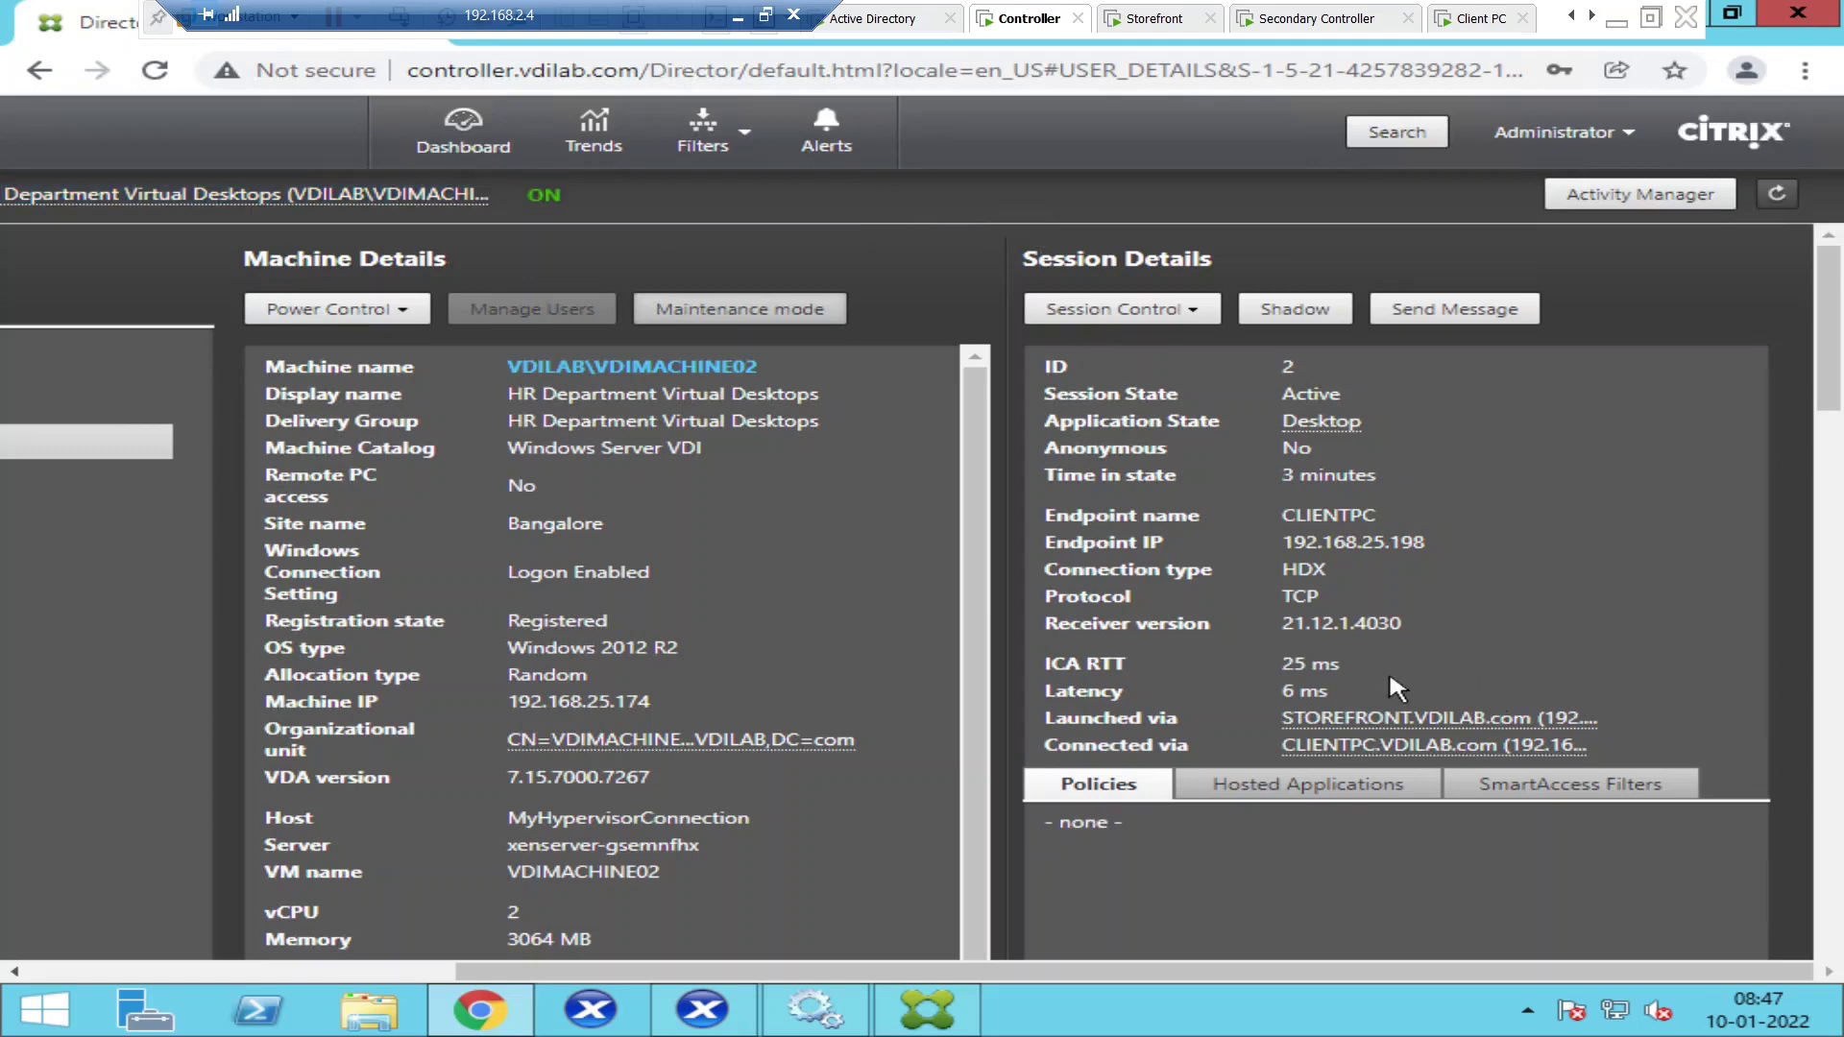